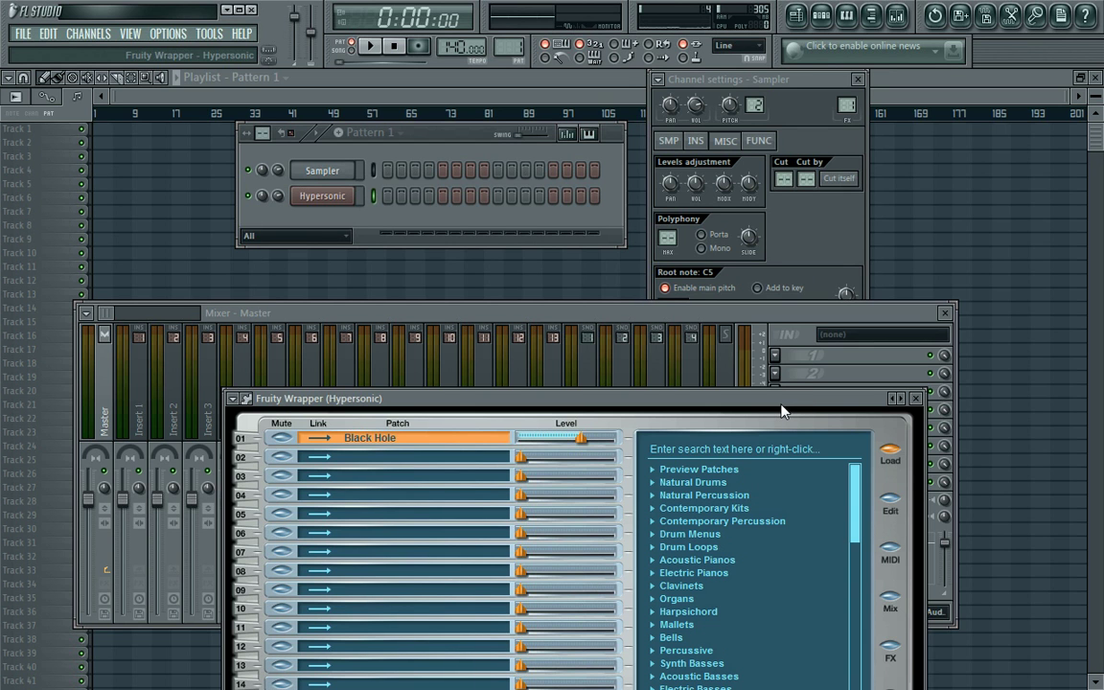
Reopen the Hypersonic plugin from its channel's settings and move its window so the whole interface fits on screen
drag(781, 410, 750, 187)
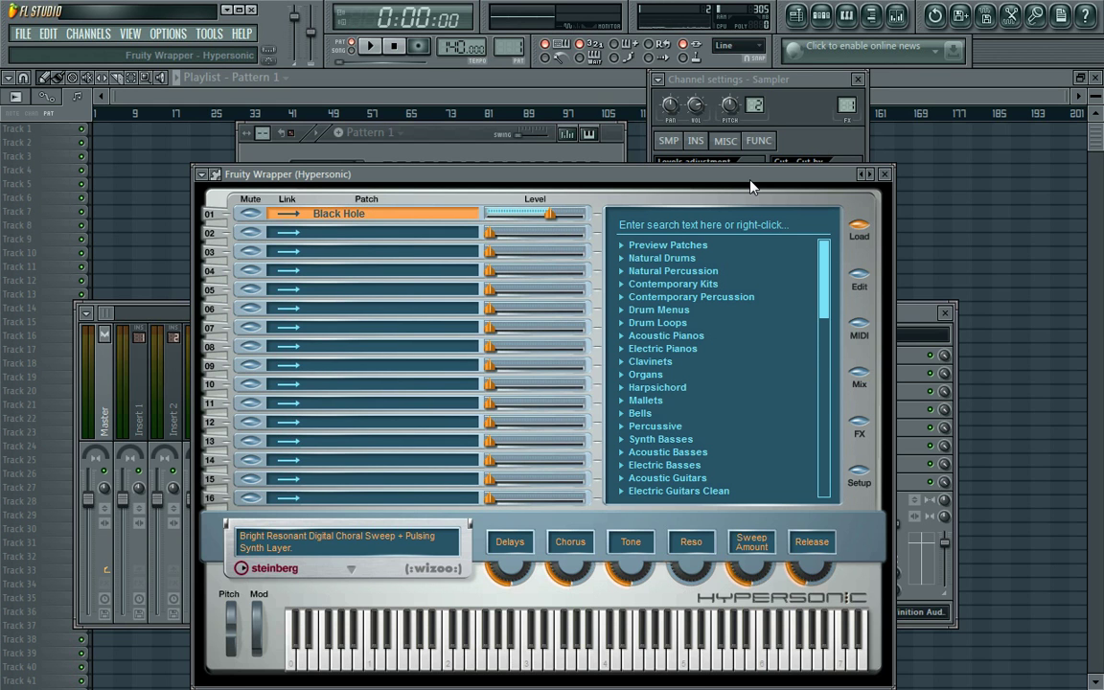
drag(571, 187, 561, 325)
click(316, 197)
click(316, 197)
click(317, 197)
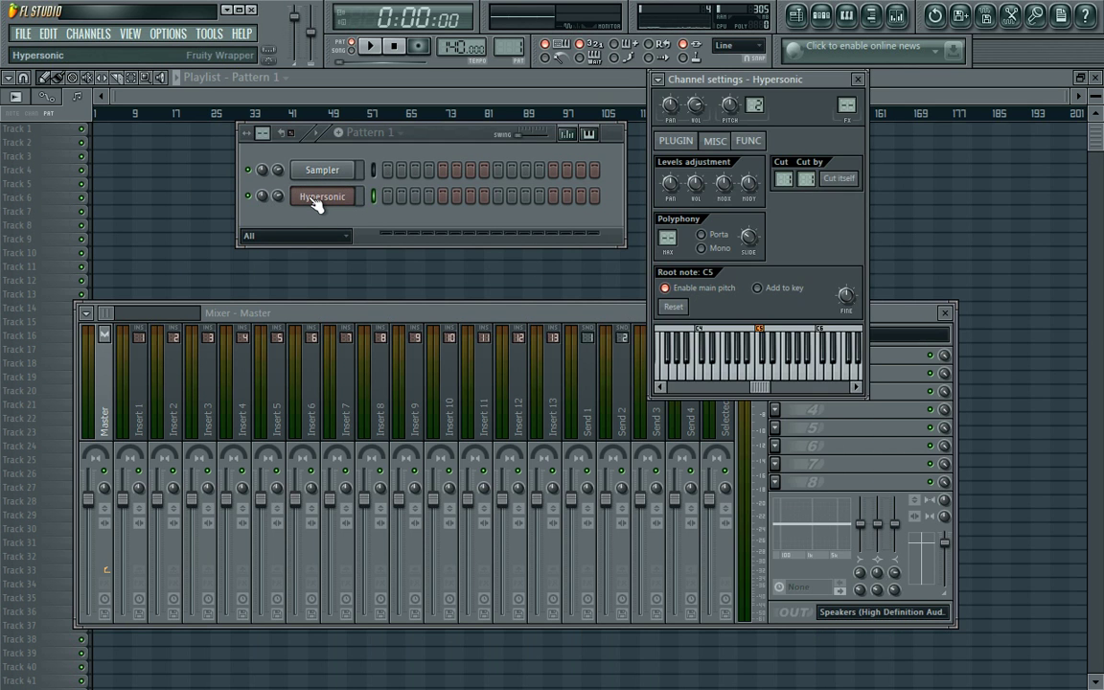
click(675, 141)
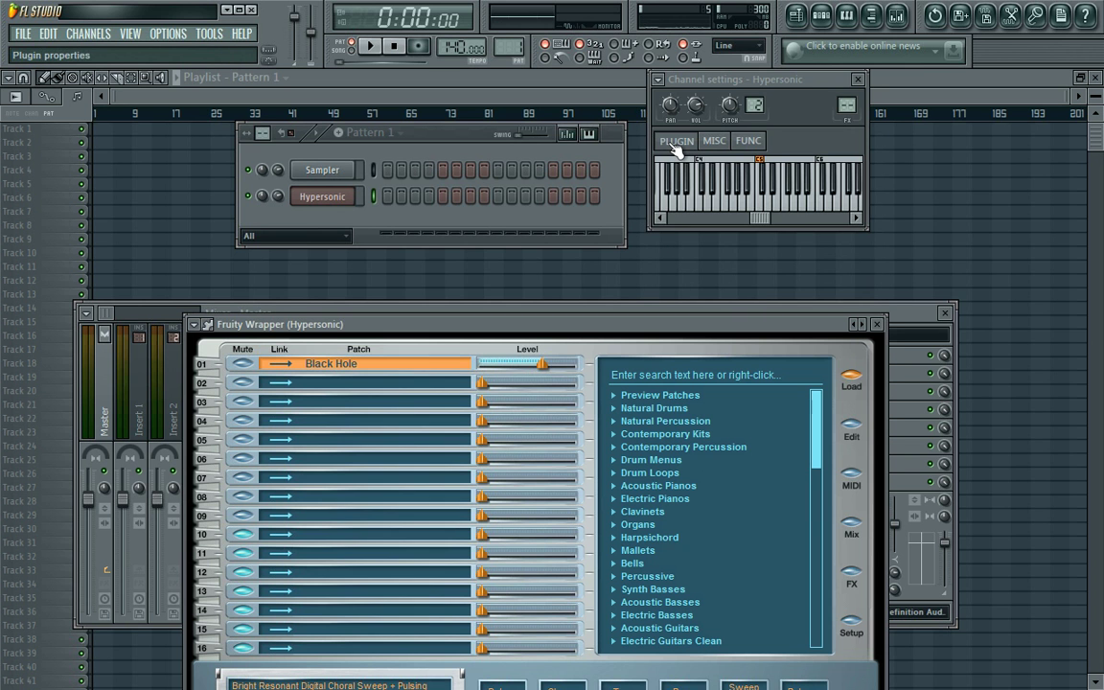
drag(628, 329, 680, 267)
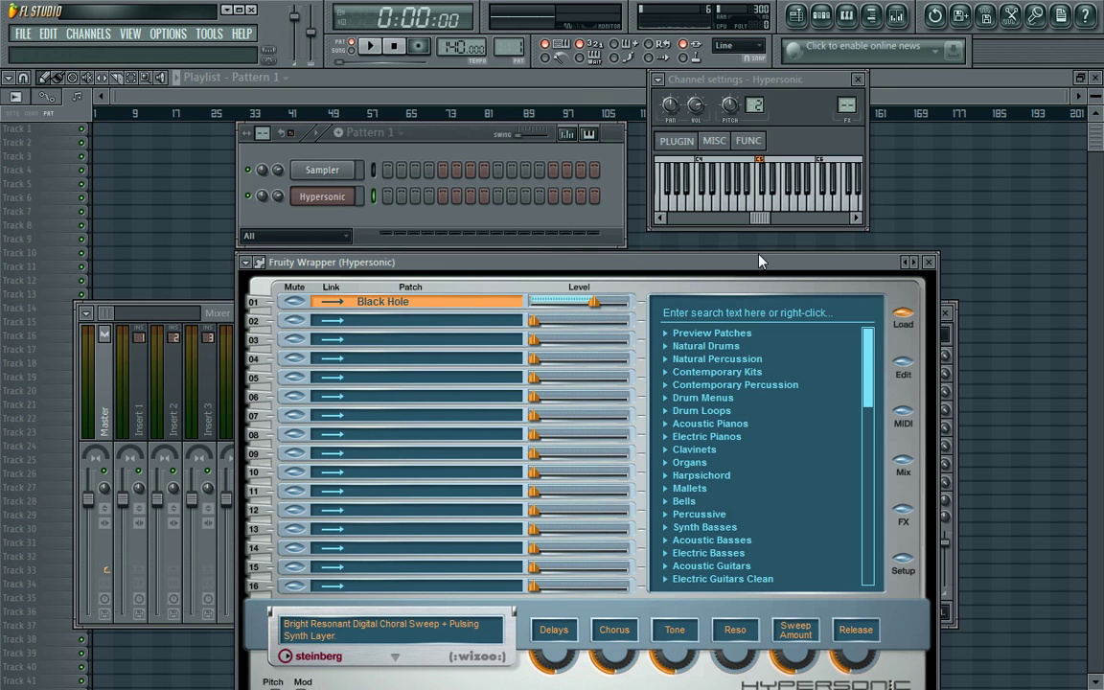
drag(711, 267, 710, 137)
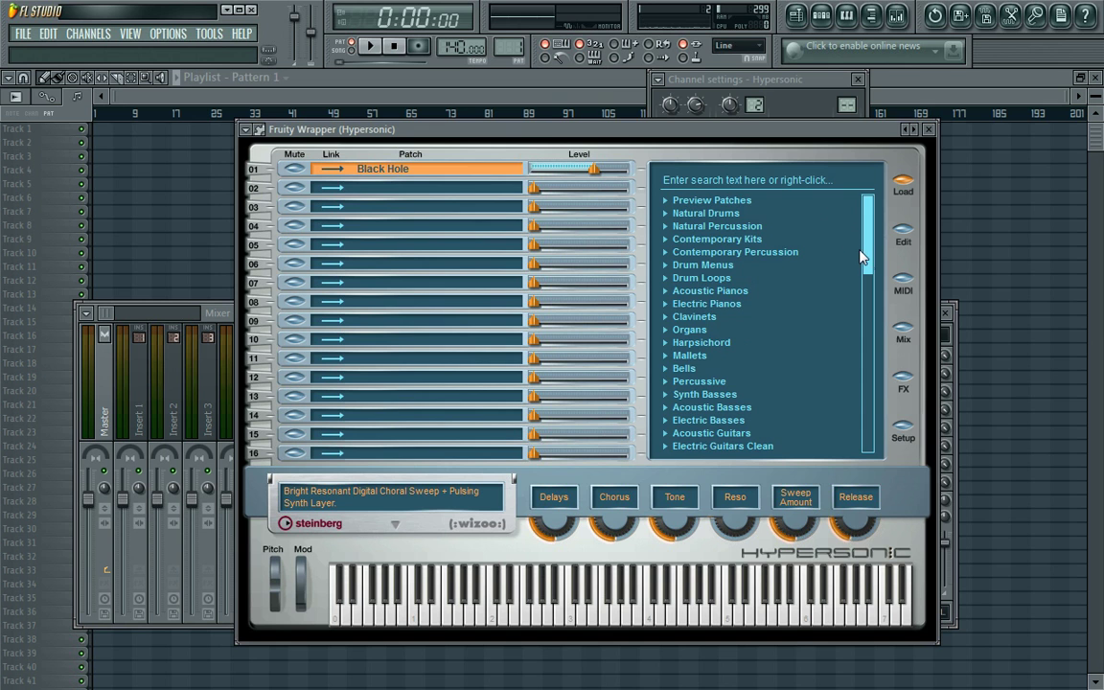
Browse Hypersonic's patch categories and expand the Acoustic Pianos category
drag(861, 264, 861, 350)
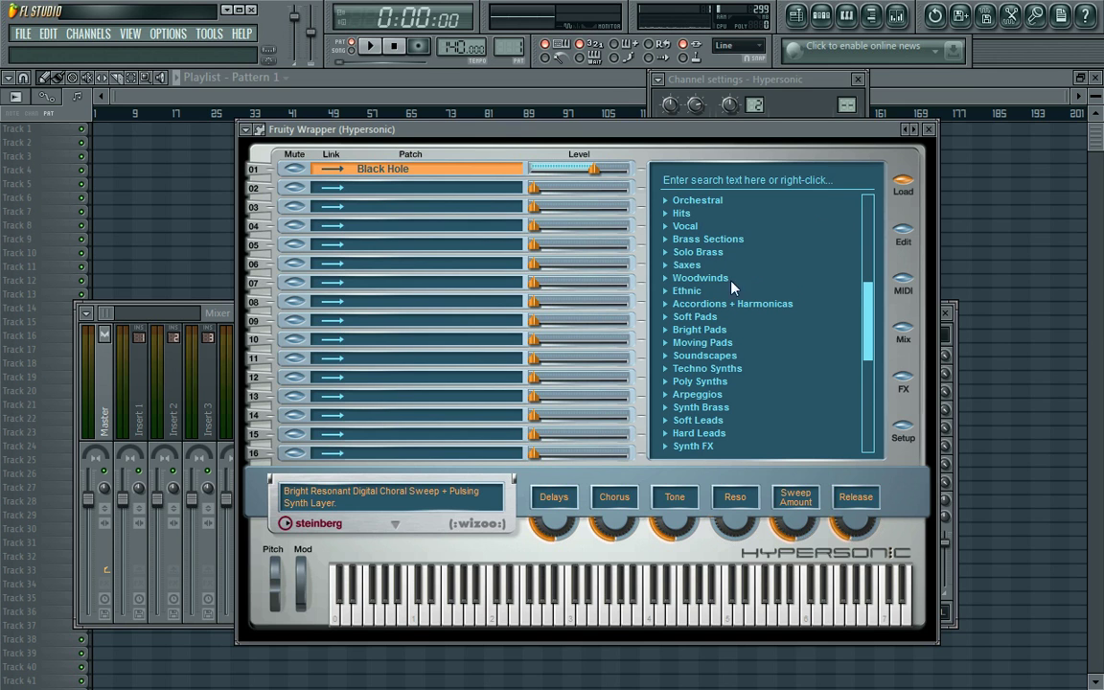
drag(867, 341, 868, 289)
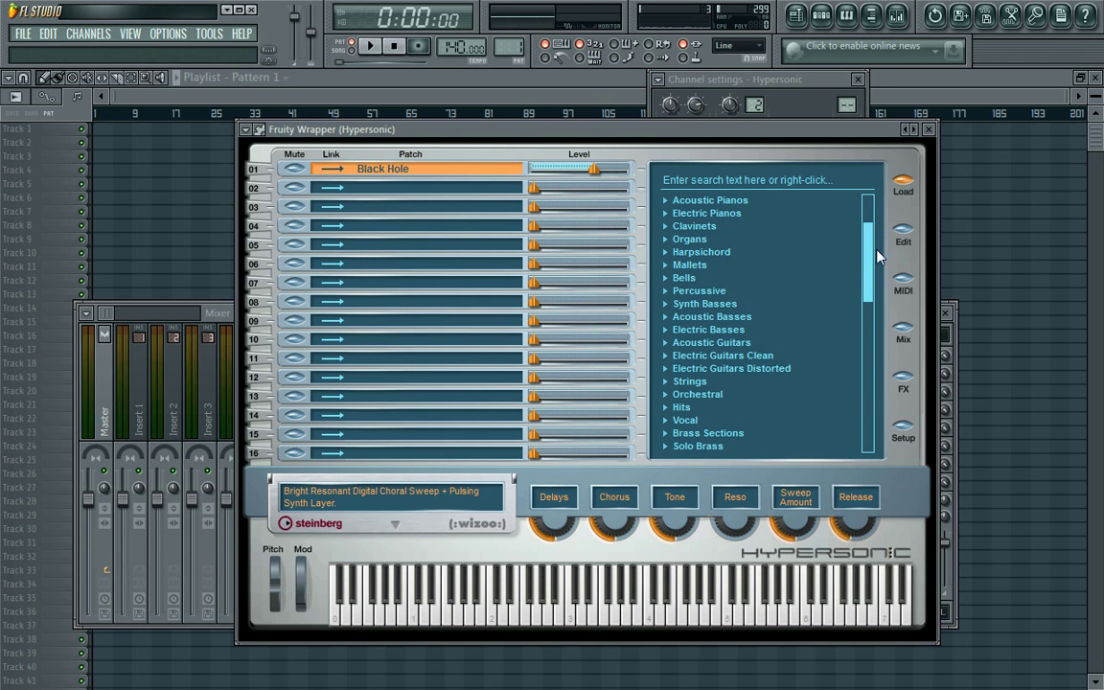
drag(867, 290, 867, 239)
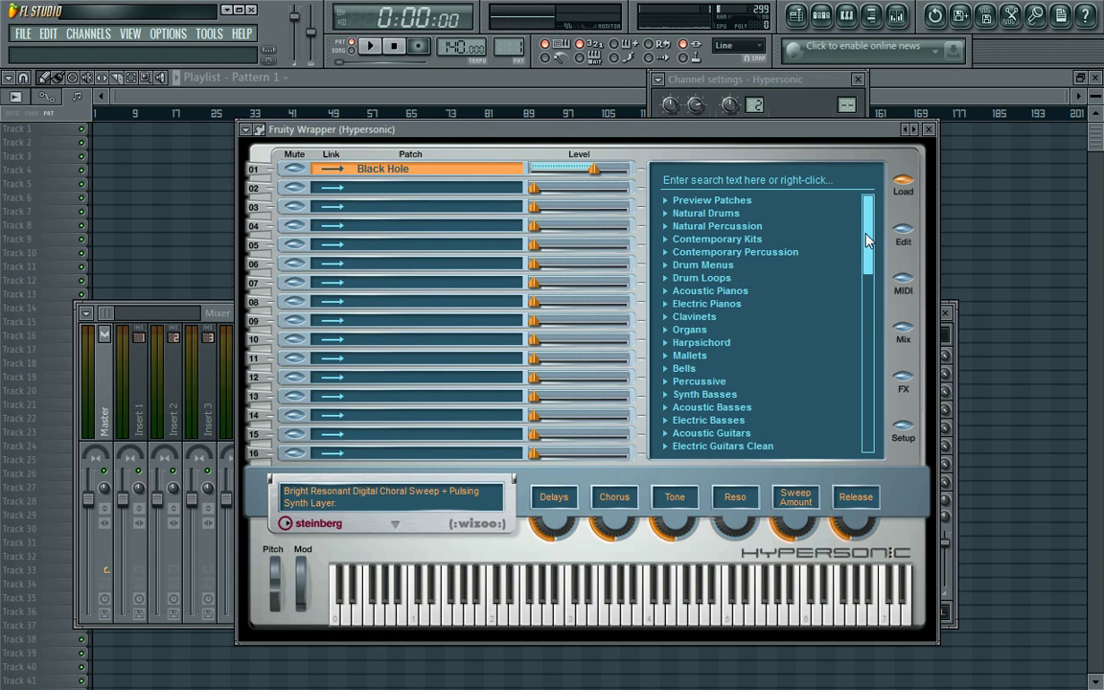
scroll(867, 238, down, 1)
scroll(869, 225, up, 1)
click(664, 291)
click(665, 292)
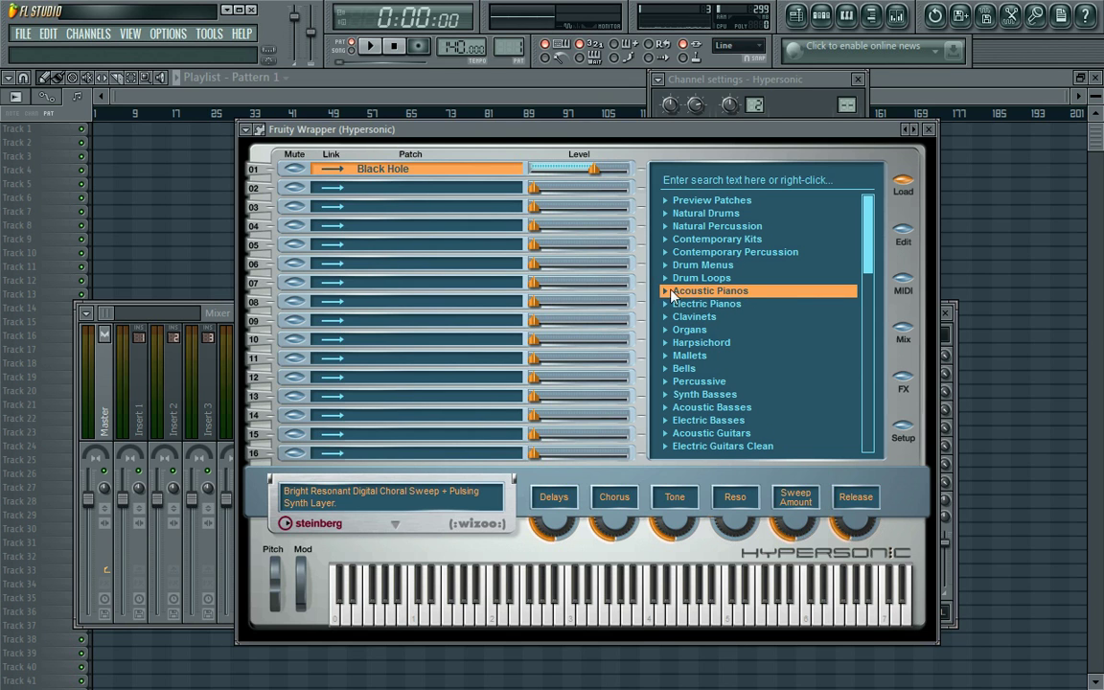
click(666, 292)
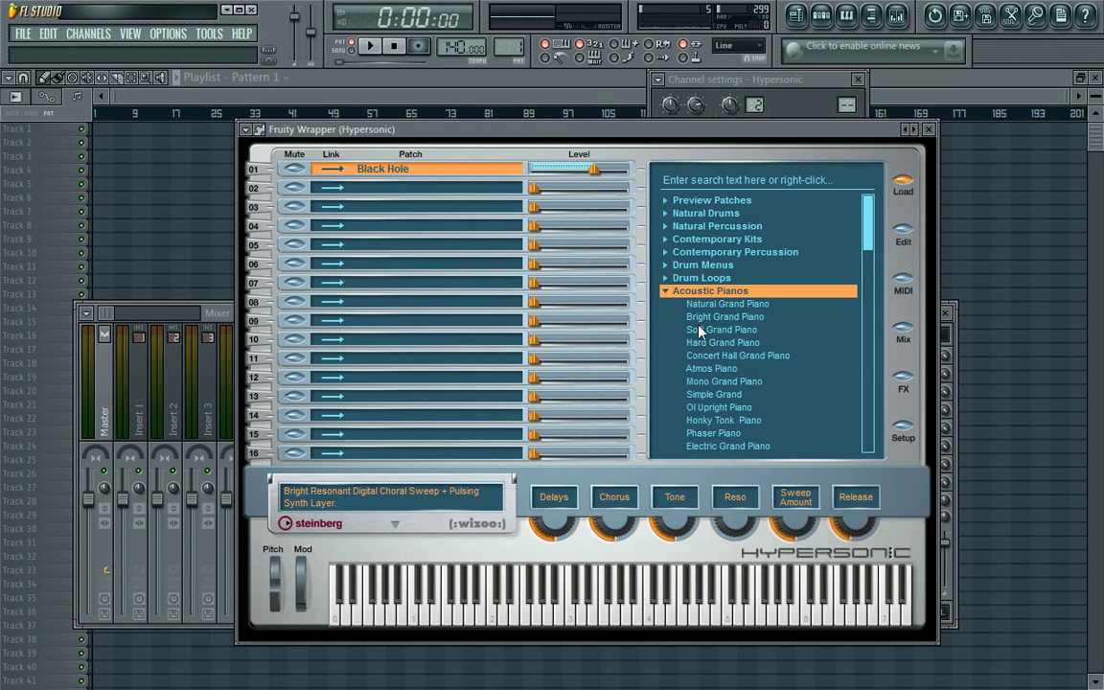
Try the Natural and Soft Grand Piano patches in part 1, settle on Concert Hall Grand Piano, and collapse the category
click(705, 305)
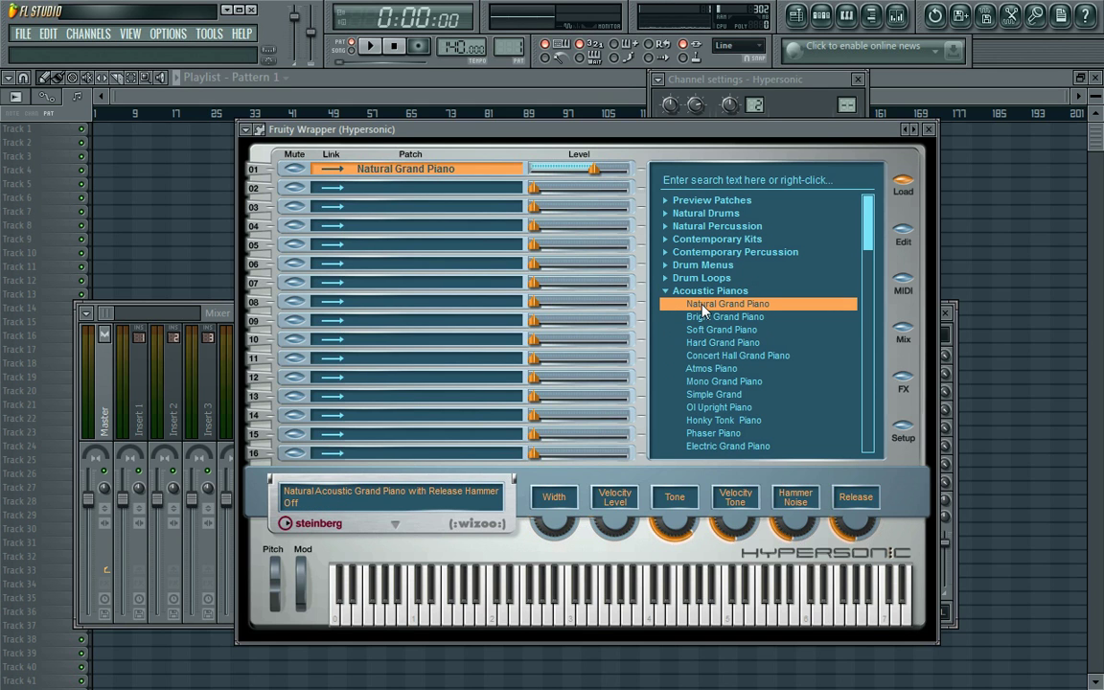
click(703, 330)
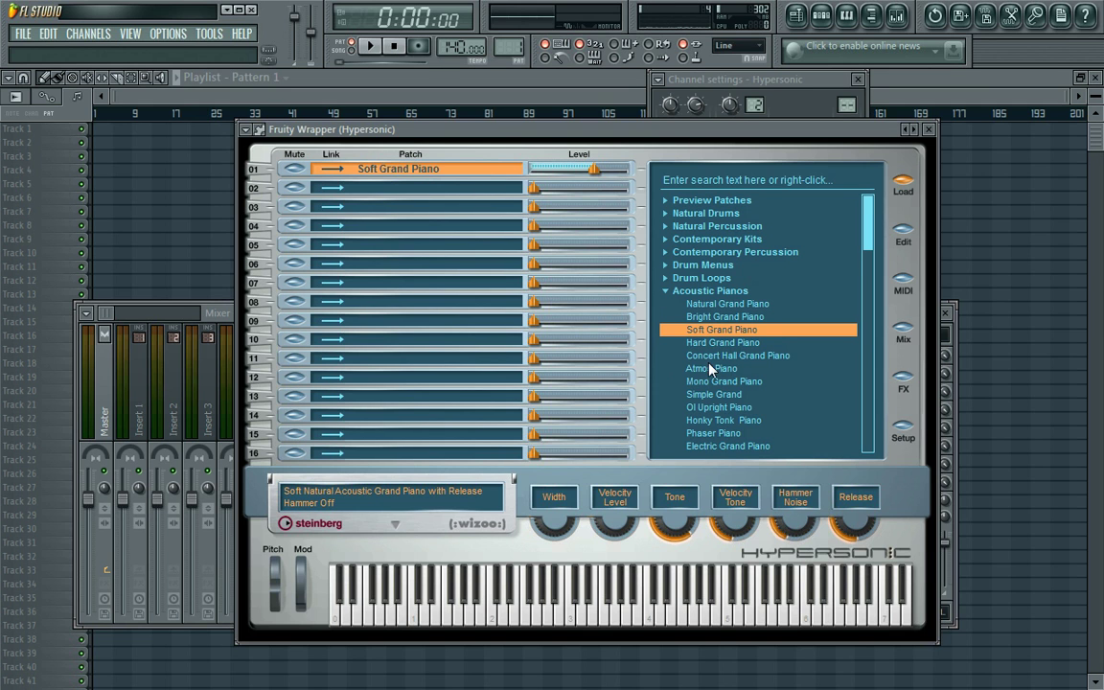
click(714, 356)
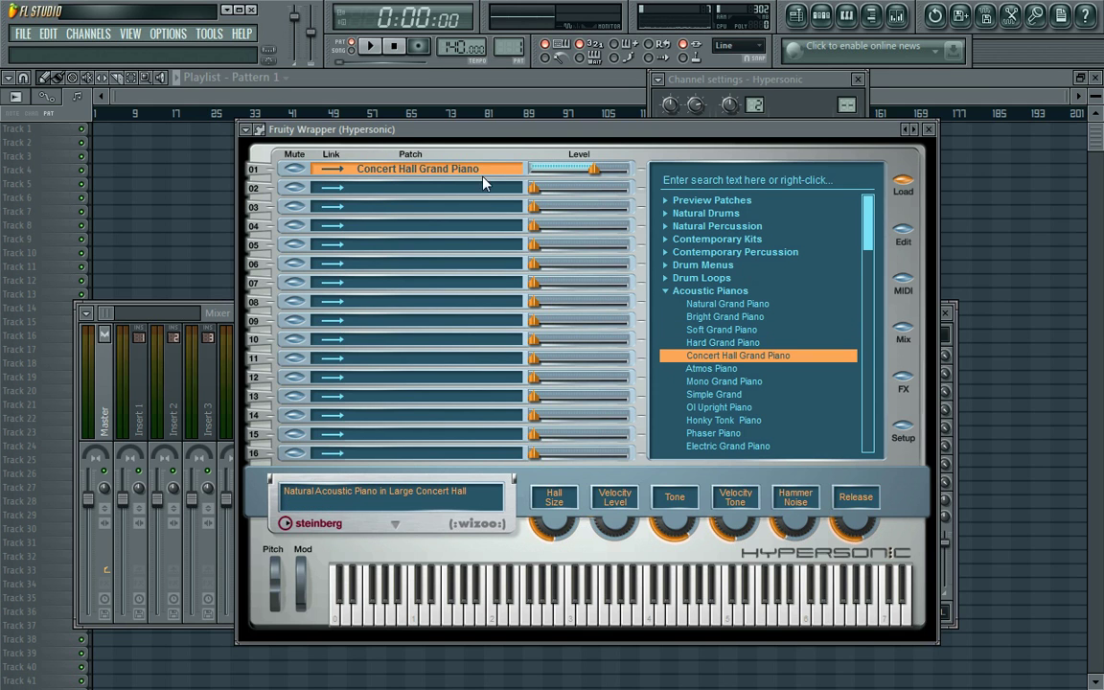
click(666, 292)
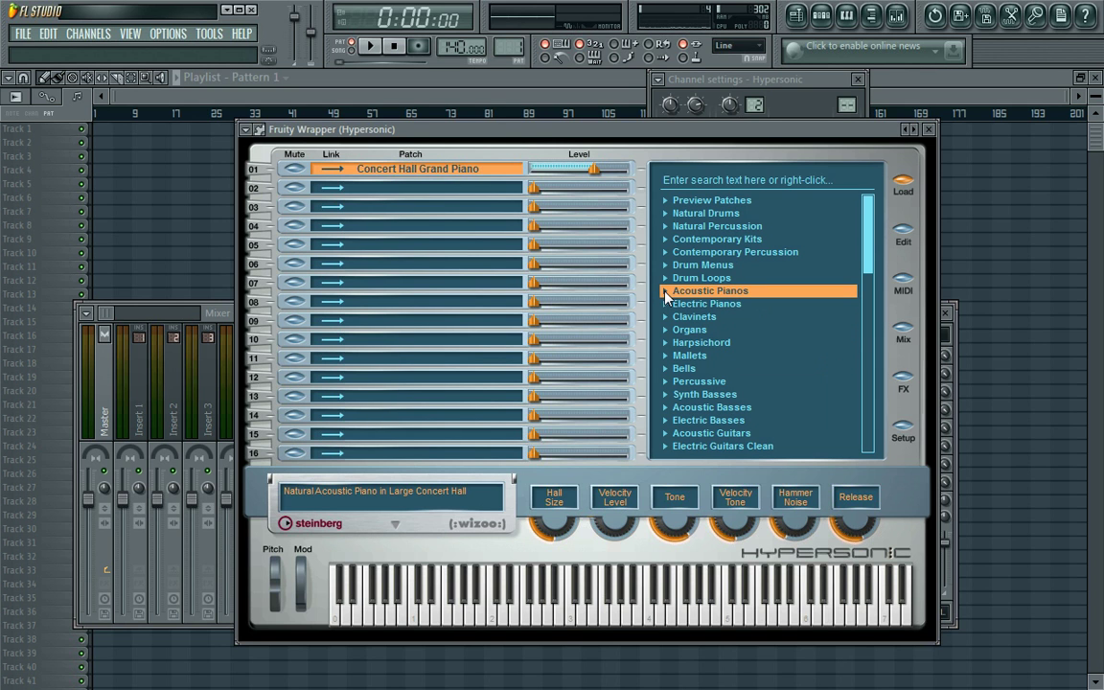
Set part 1's level to -1.0 dB and move the Hypersonic window down to uncover the channel's test keyboard
mouse_move(593, 169)
mouse_down()
mouse_move(575, 171)
mouse_move(601, 179)
mouse_move(536, 178)
mouse_move(608, 179)
mouse_move(592, 182)
mouse_up()
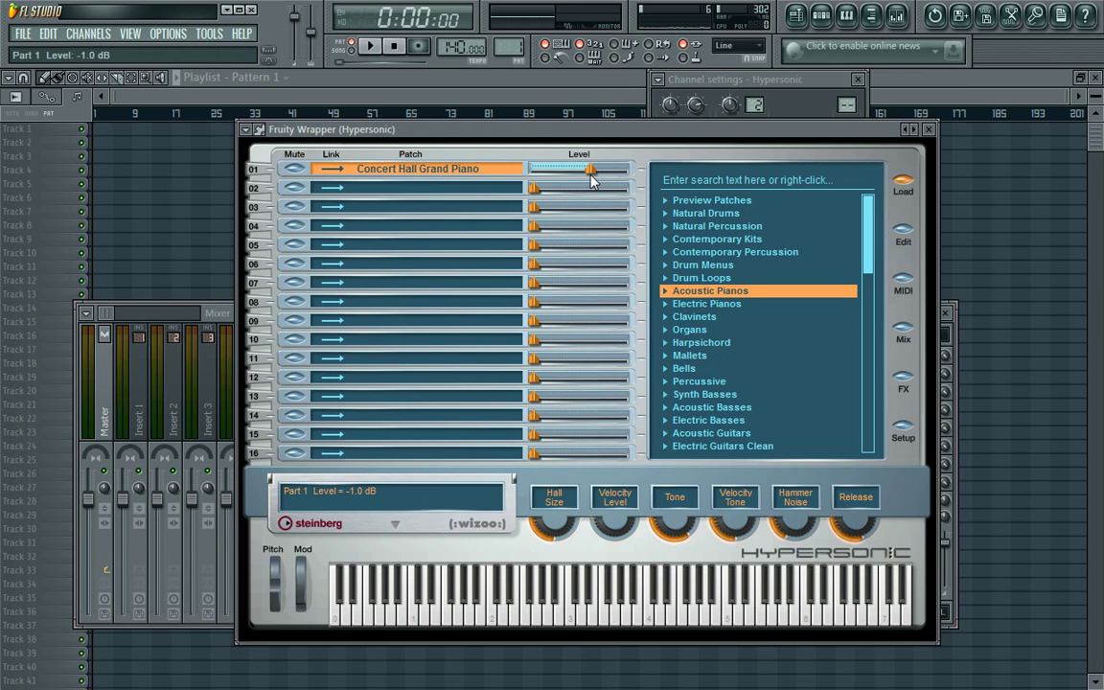
drag(560, 131, 554, 242)
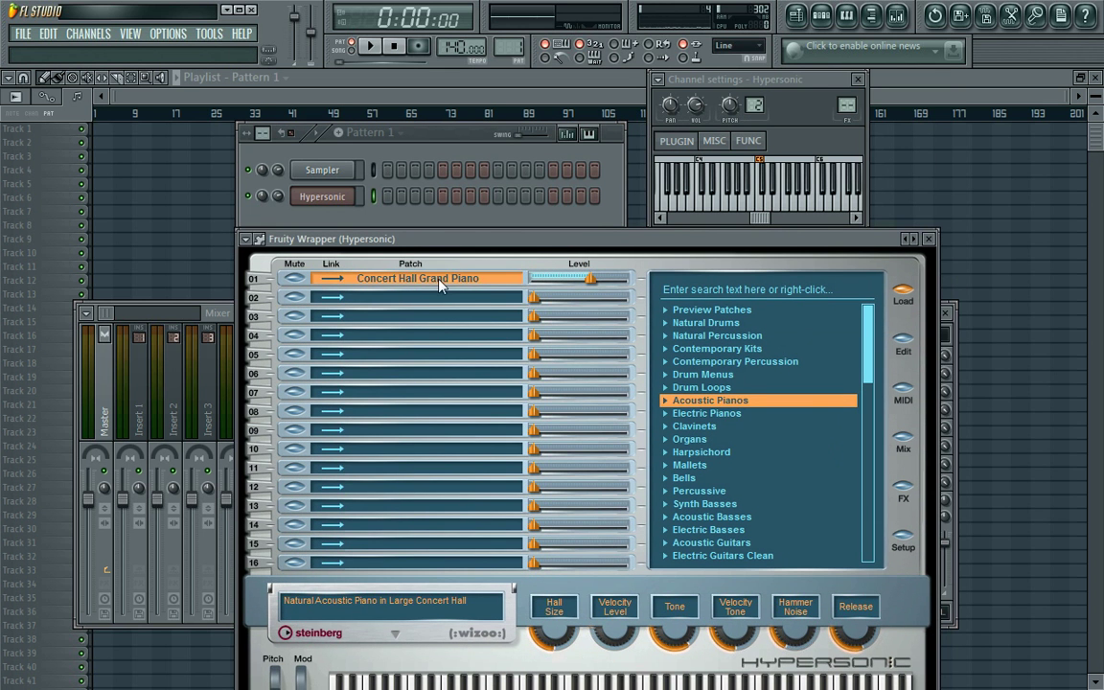
double_click(434, 278)
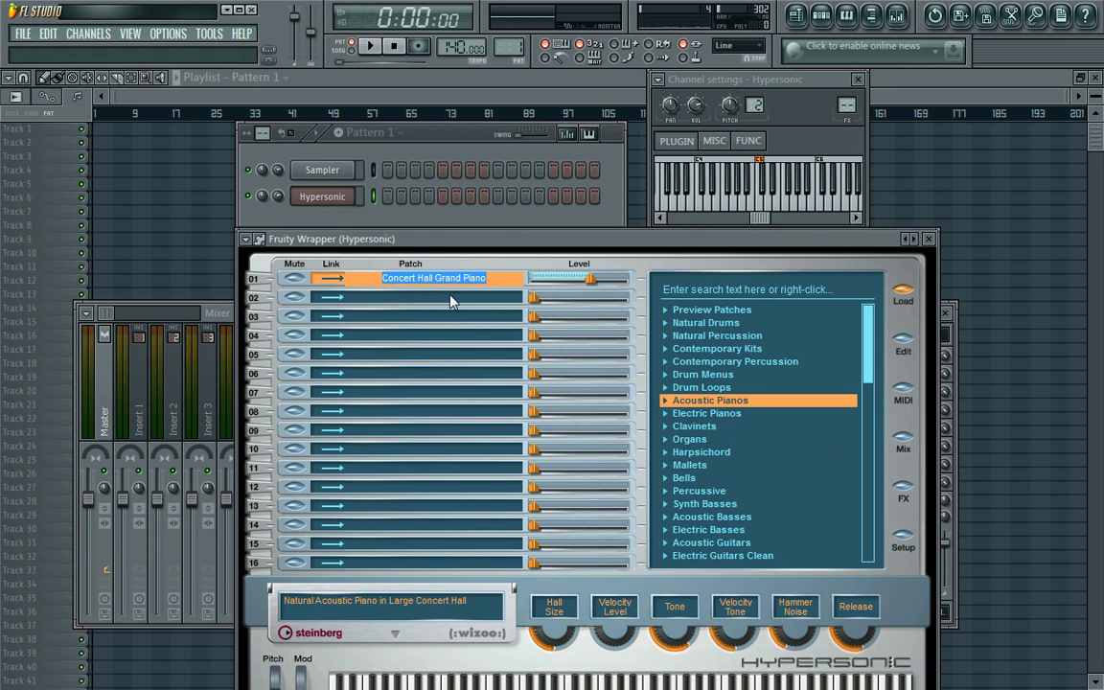
Load the Soft Legato Strings patch from the Strings category into part 2
click(445, 305)
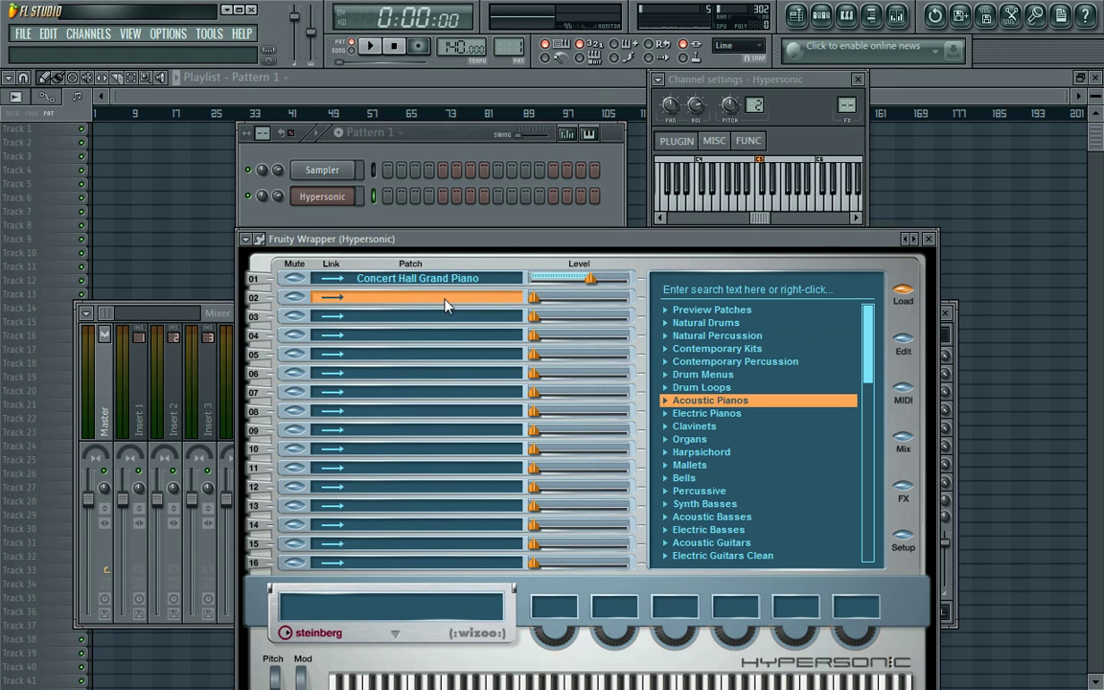
scroll(666, 479, down, 5)
click(668, 505)
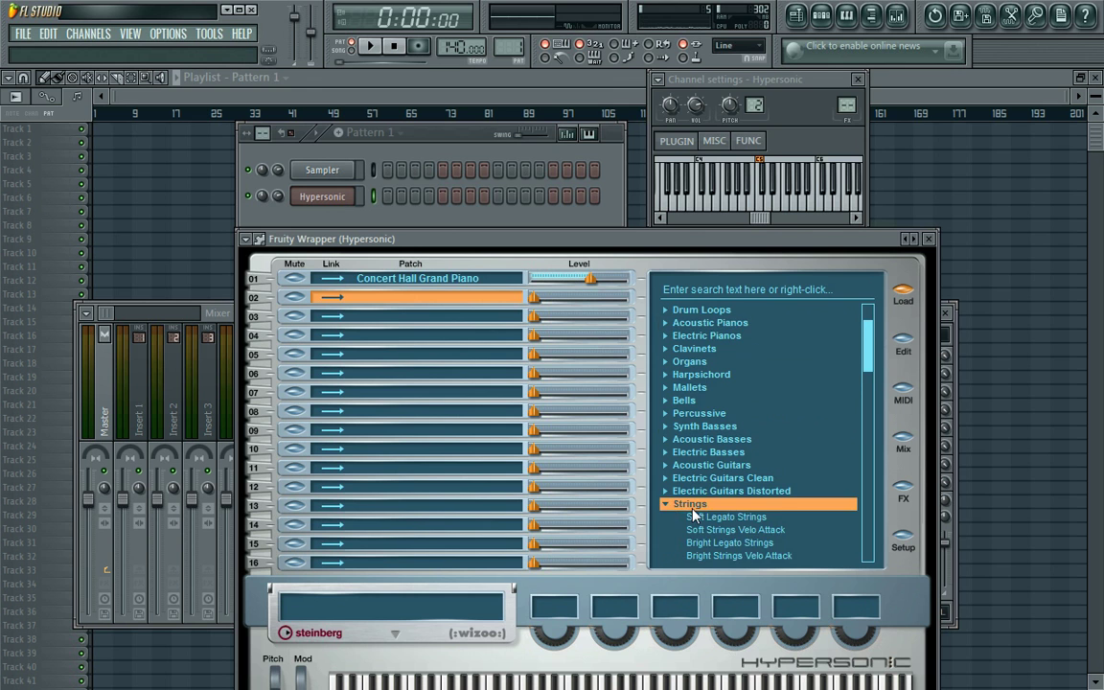
scroll(709, 412, down, 4)
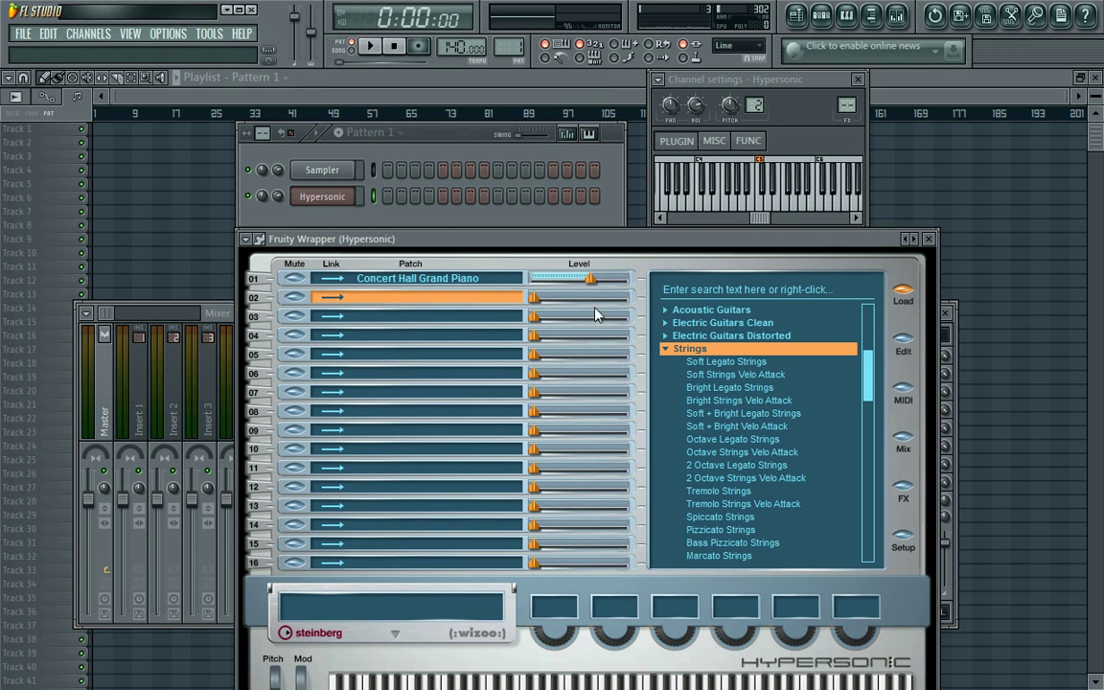
click(445, 279)
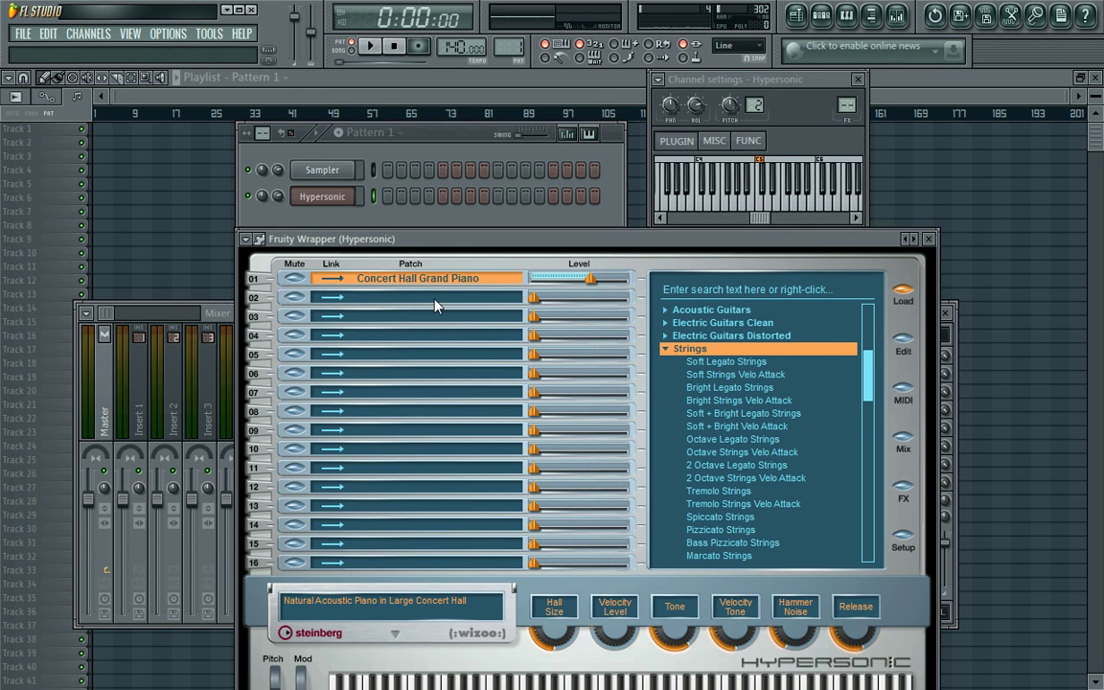
click(434, 299)
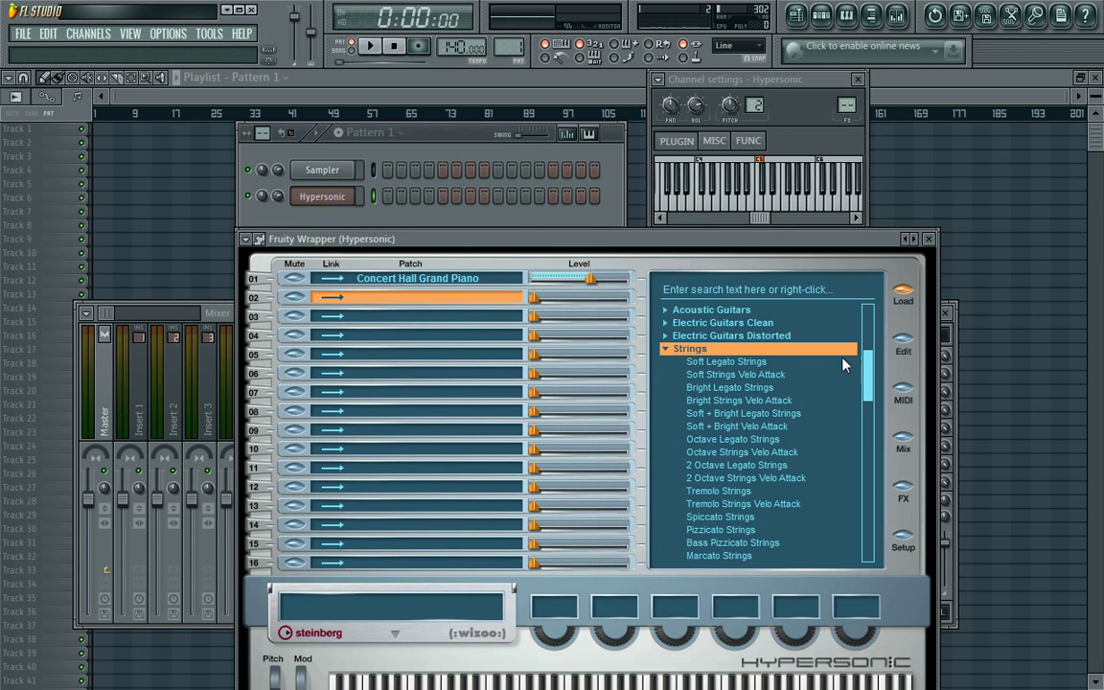
click(721, 362)
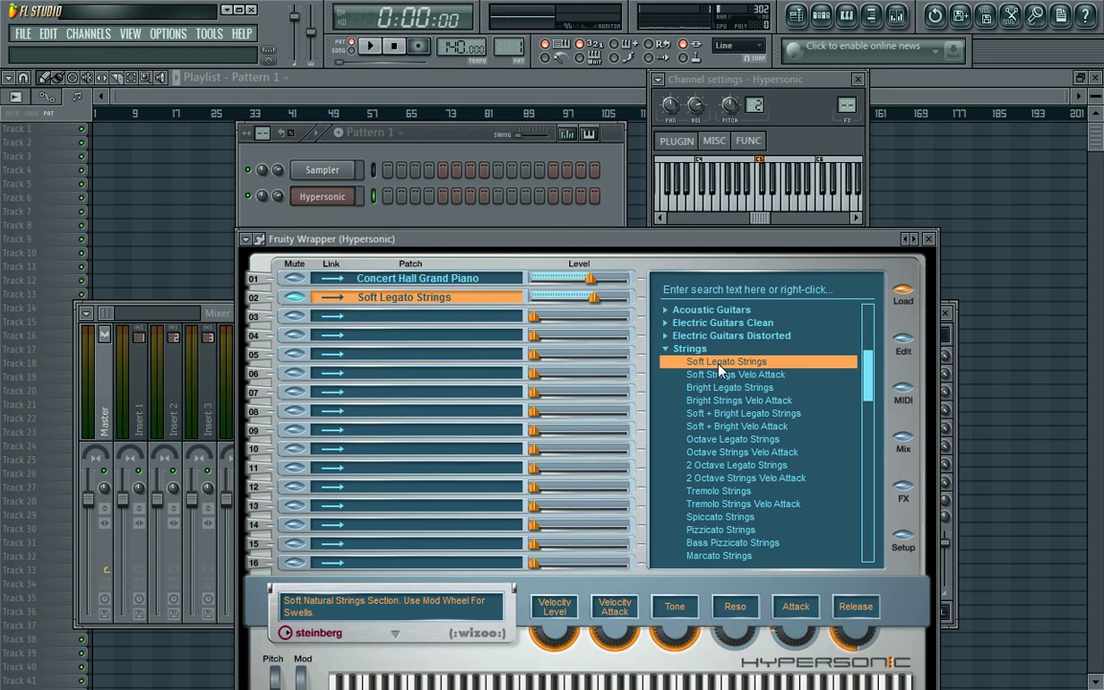
Play several notes on the channel's test keyboard to hear the sound with part 2 unlinked
click(704, 191)
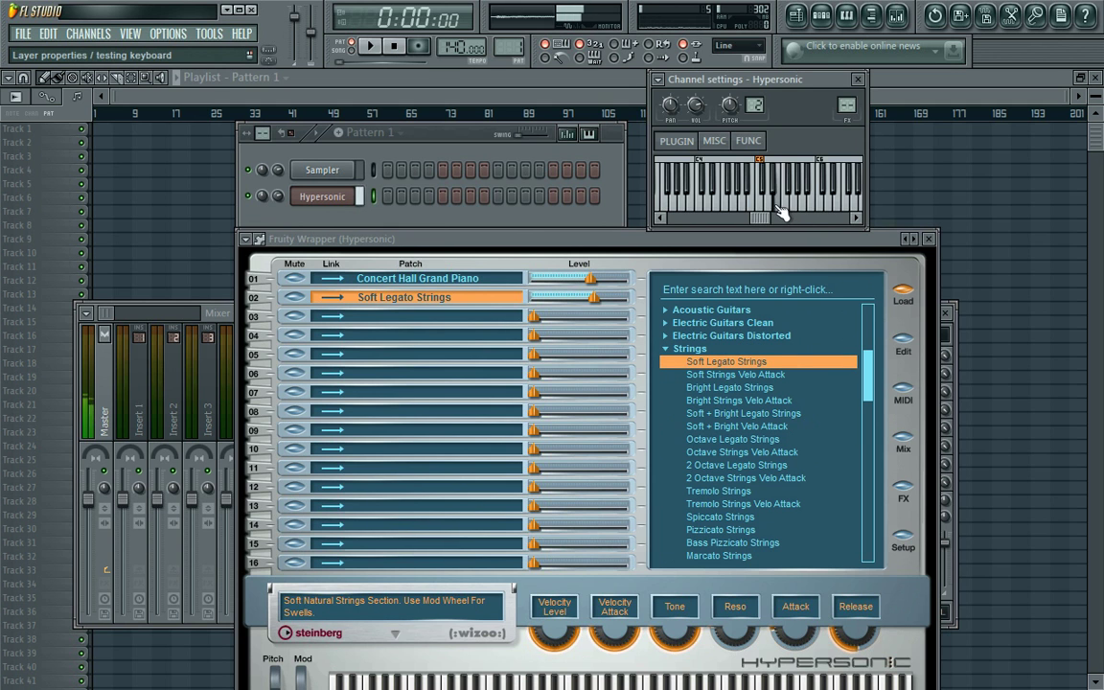
click(720, 170)
click(703, 189)
click(673, 189)
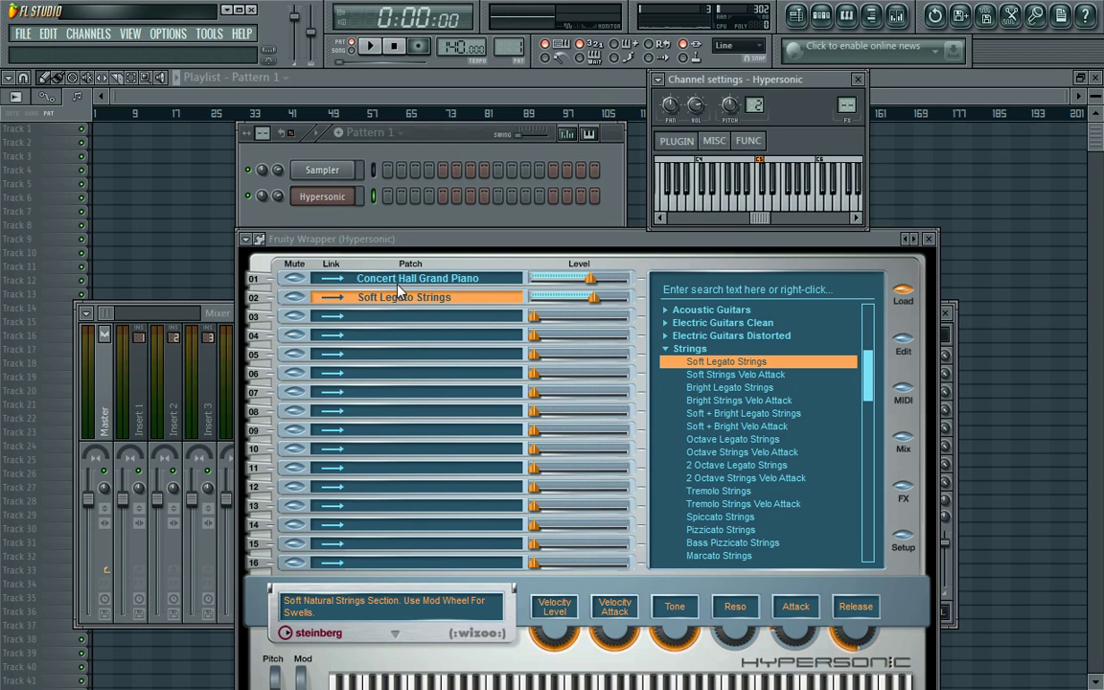
Link part 2 so it also receives MIDI from channel 1, and compare linked and unlinked playback with test notes
click(334, 303)
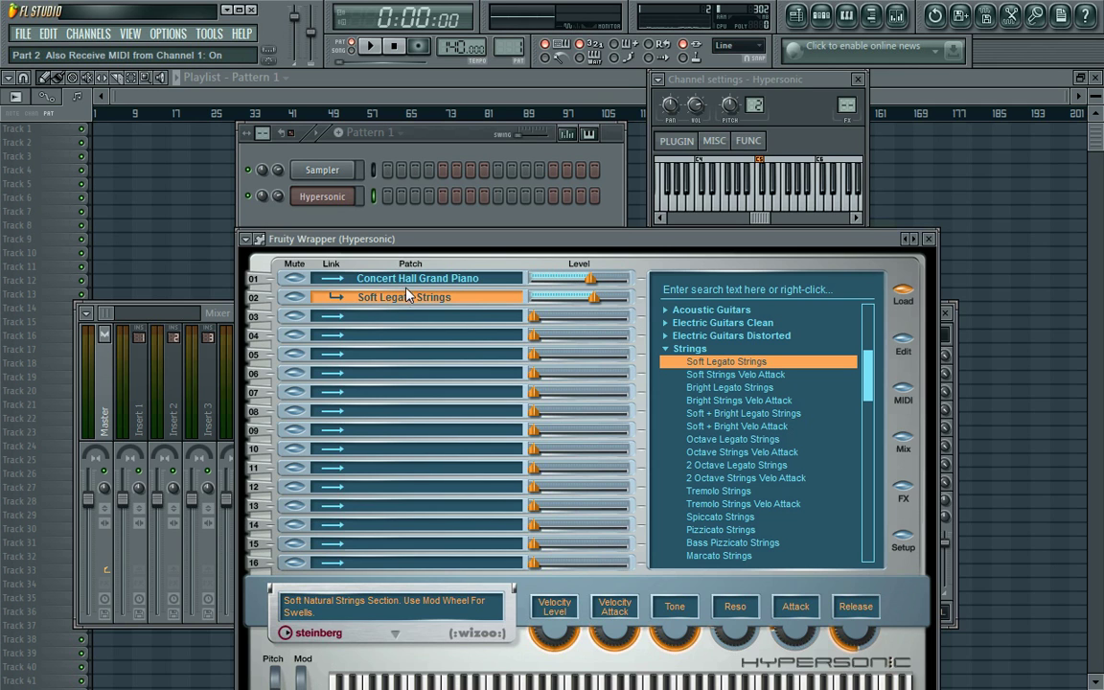
click(762, 208)
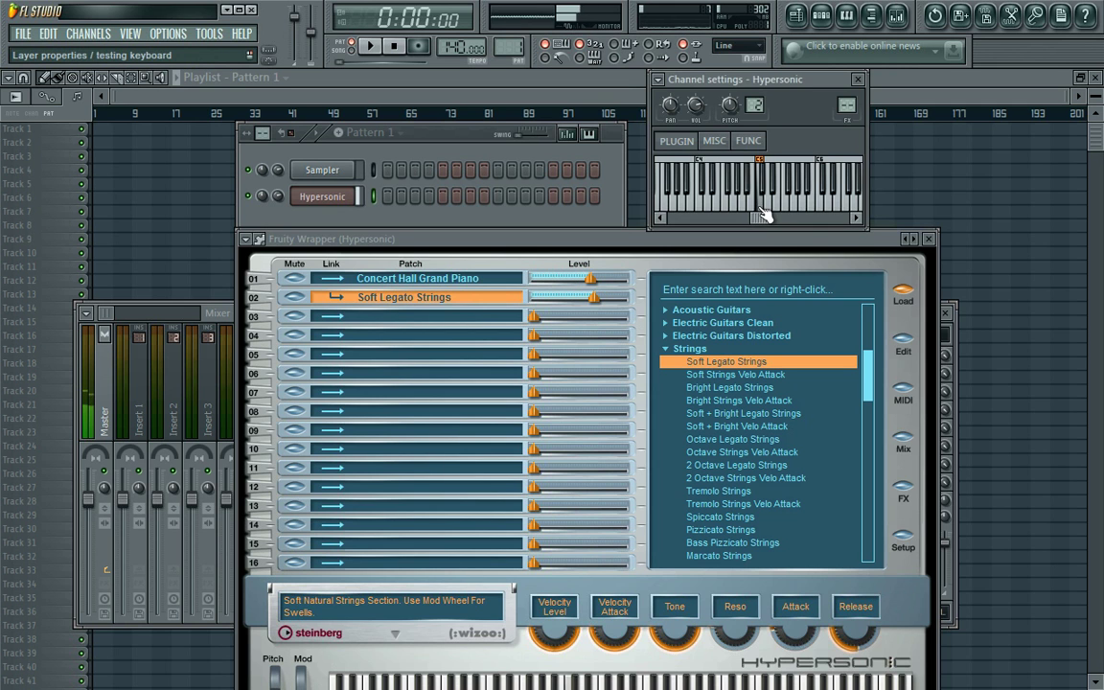
click(663, 192)
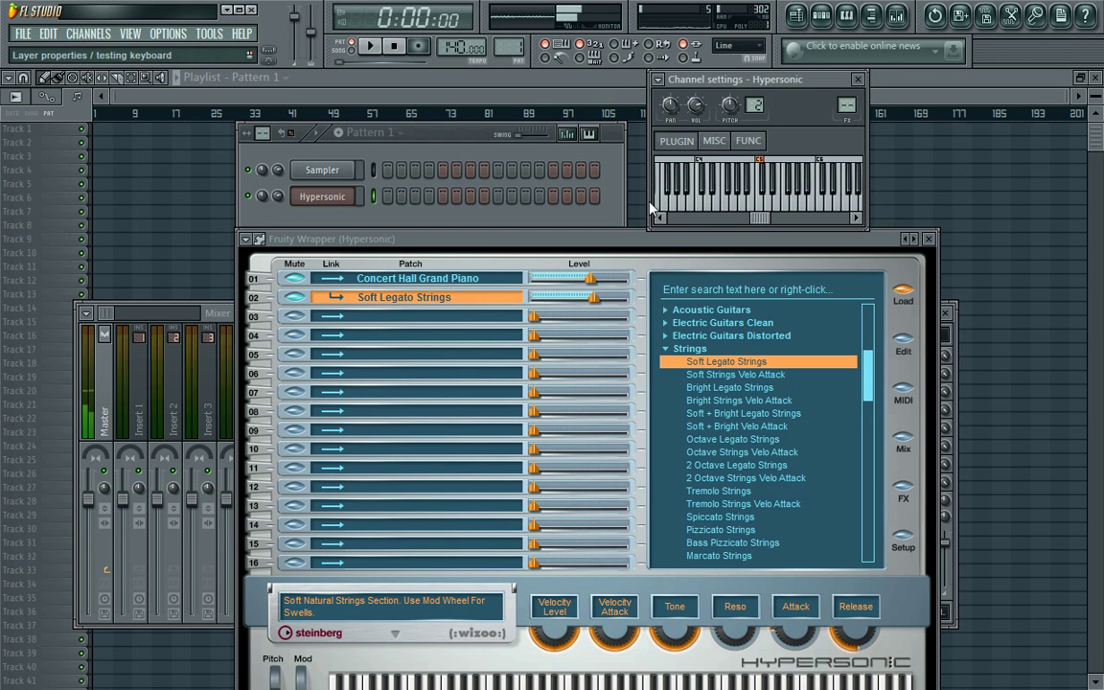
click(762, 213)
click(688, 192)
click(666, 192)
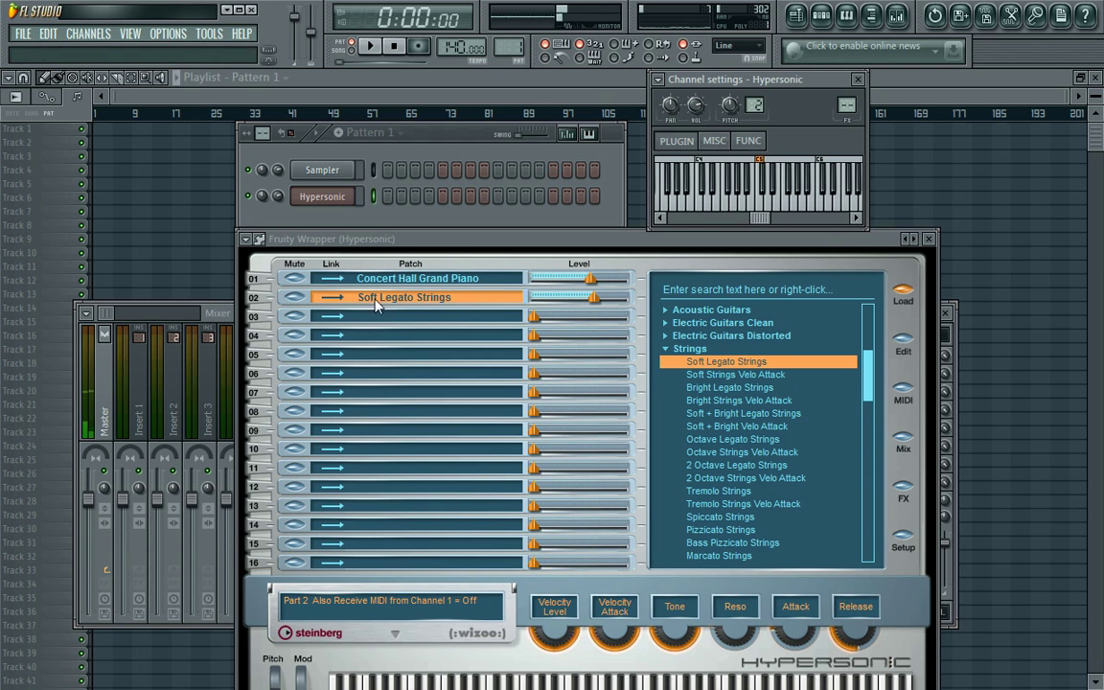
click(337, 301)
click(750, 209)
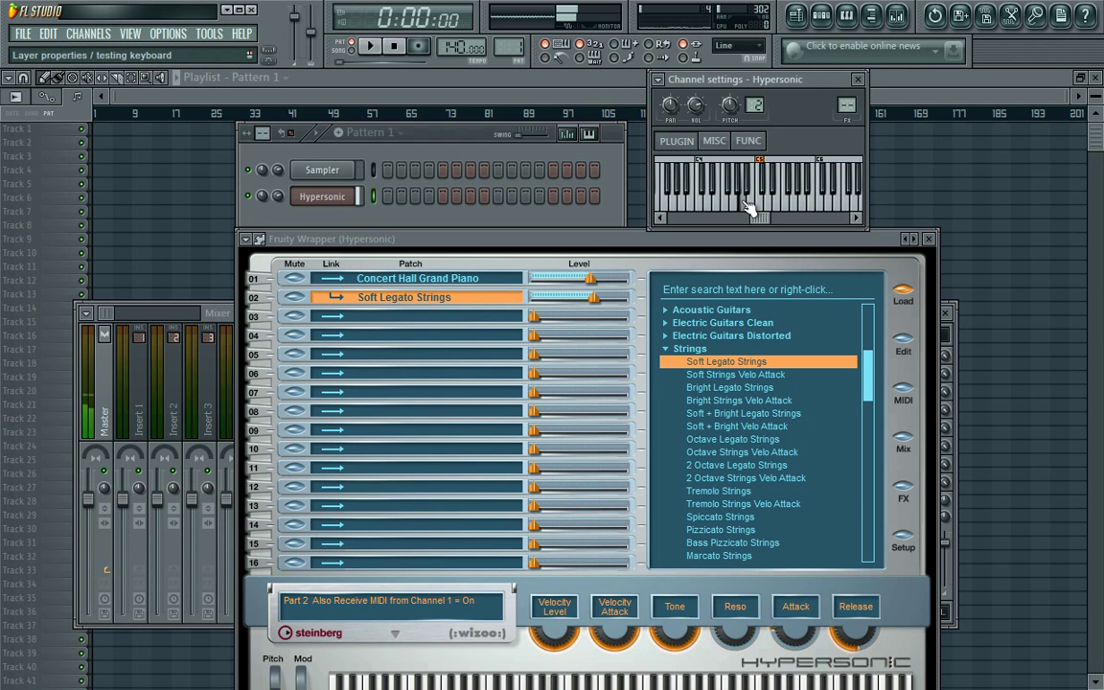
Load Strat Clean from Electric Guitars Clean into part 3, link it to the parts above, and play a test note
click(491, 317)
click(667, 348)
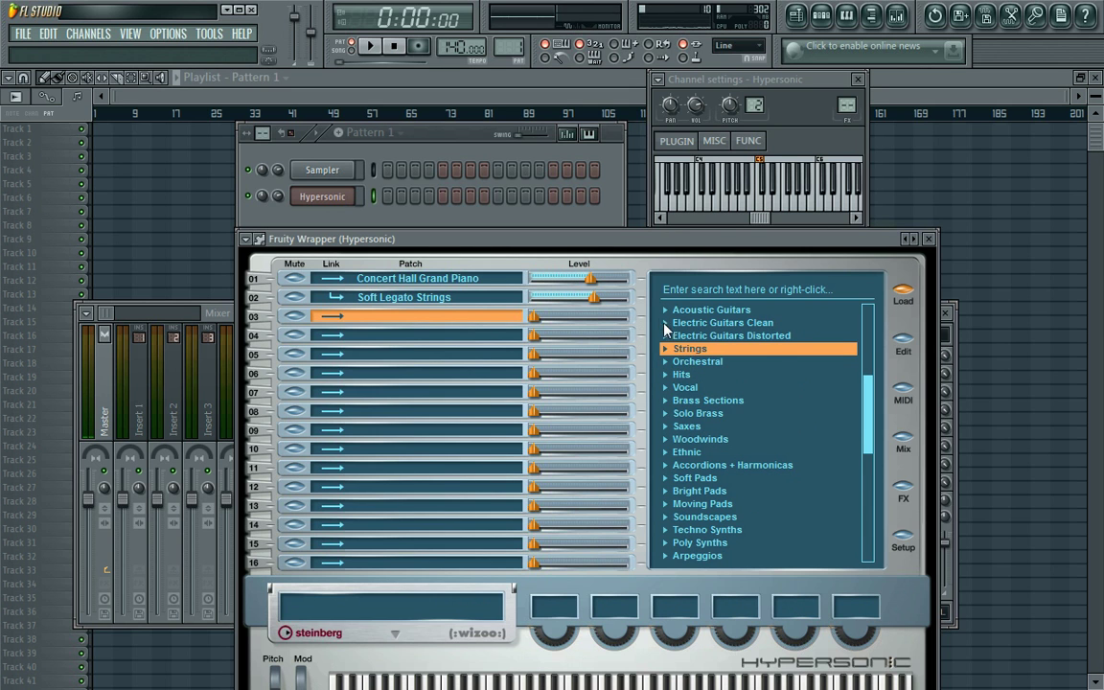
click(665, 323)
double_click(695, 337)
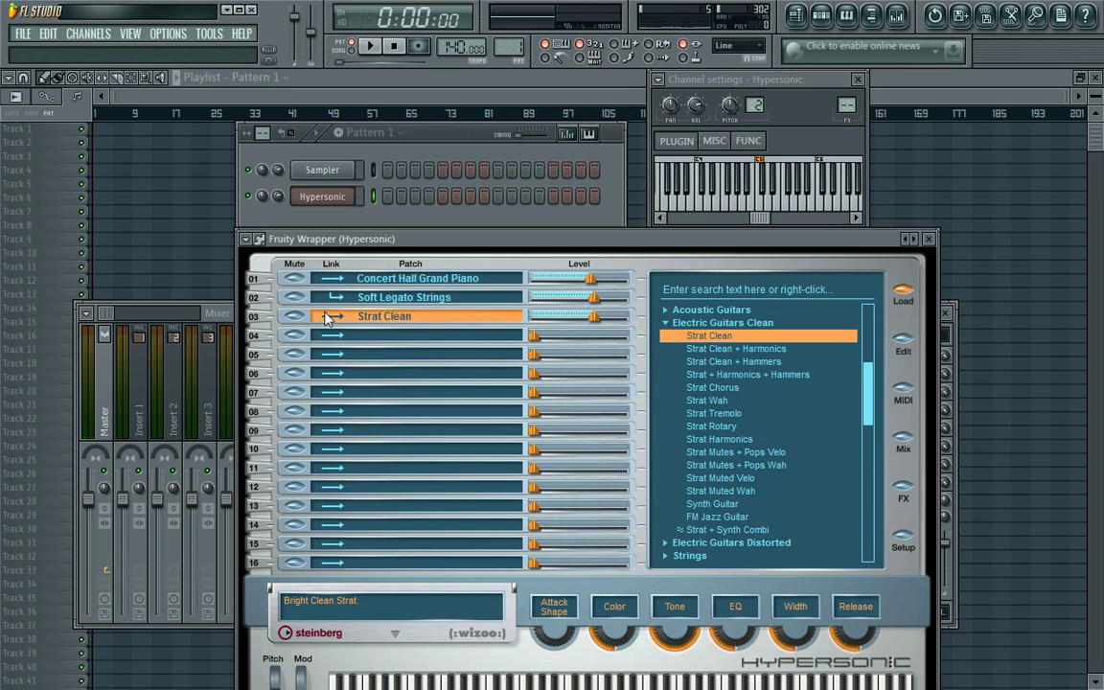
click(748, 205)
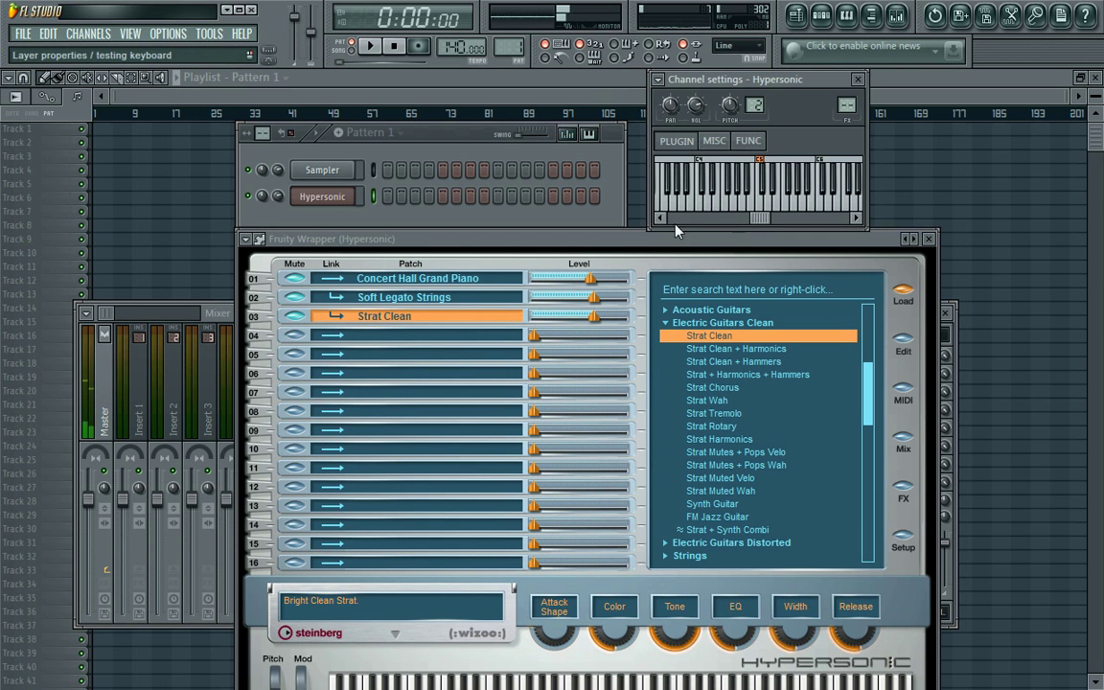
Lower part 1's level to -14.2 dB and part 2's to -6.9 dB, playing test notes to check the balance
drag(590, 279, 560, 280)
click(763, 200)
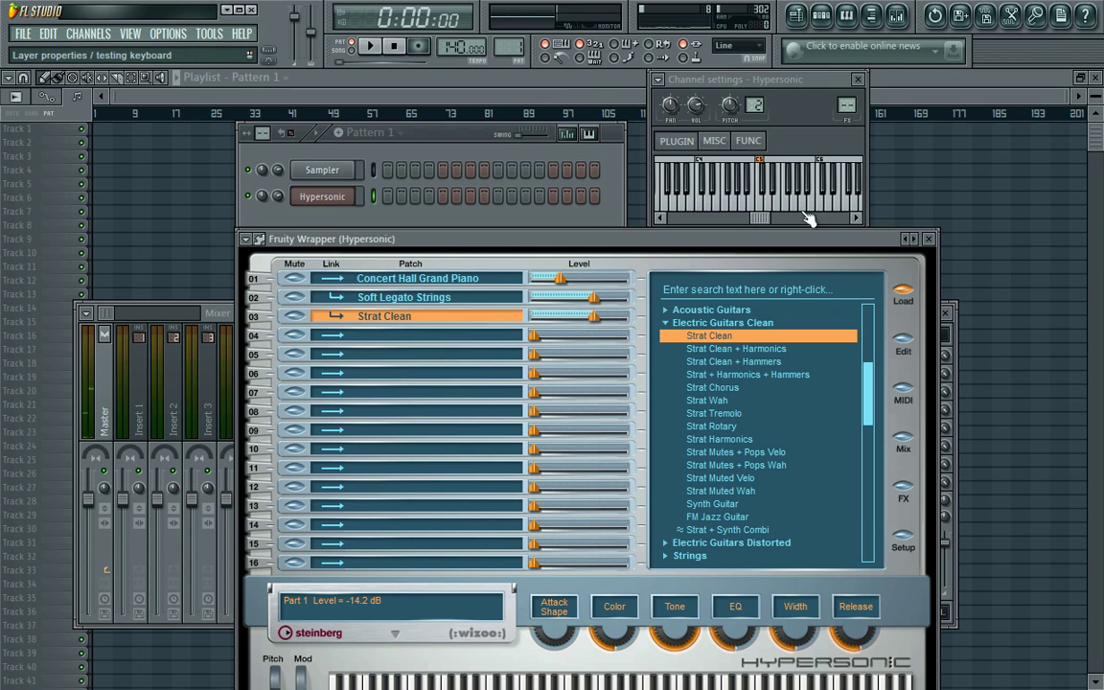
drag(594, 298, 573, 300)
click(761, 203)
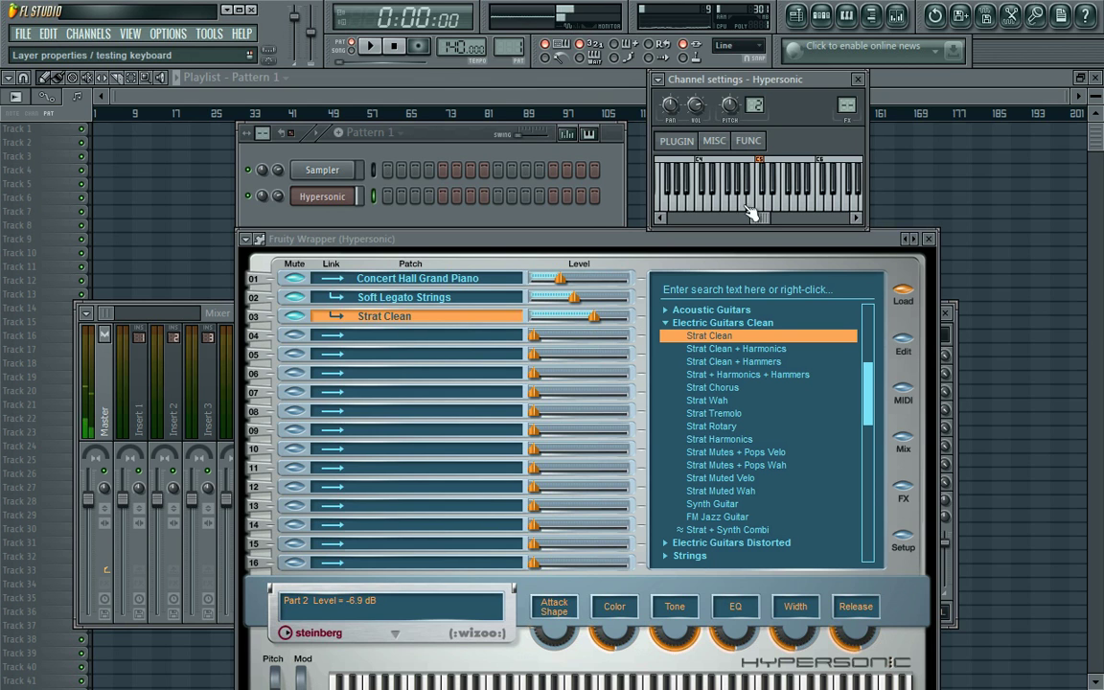
Mute part 1 and play test notes to hear only the strings and guitar parts
click(295, 279)
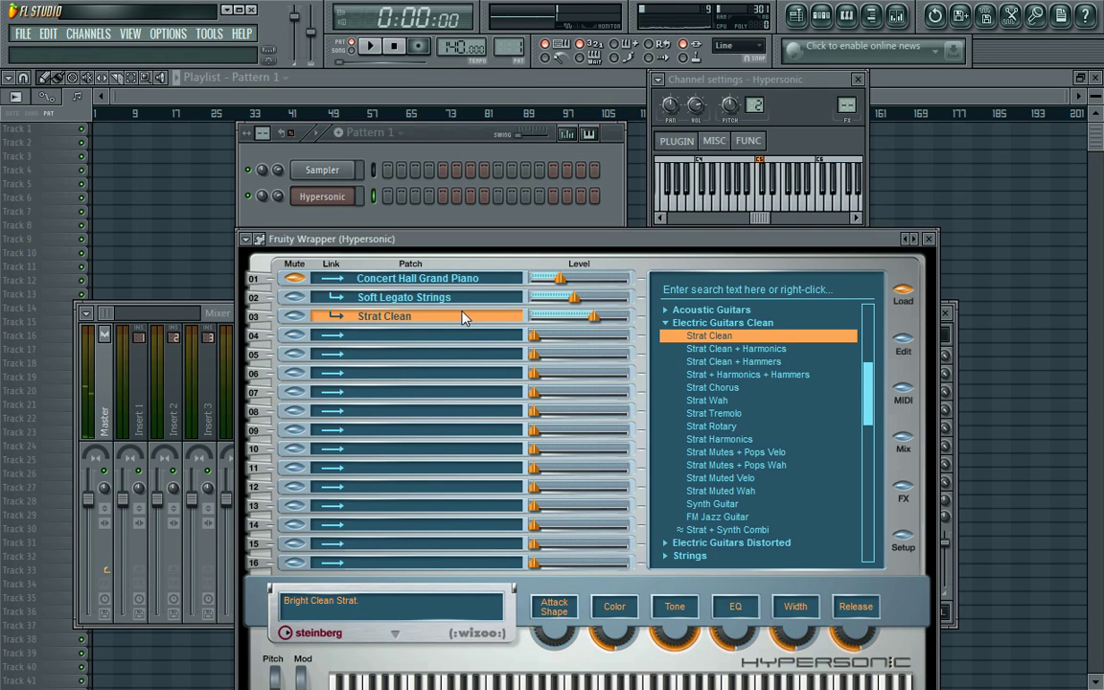
click(767, 204)
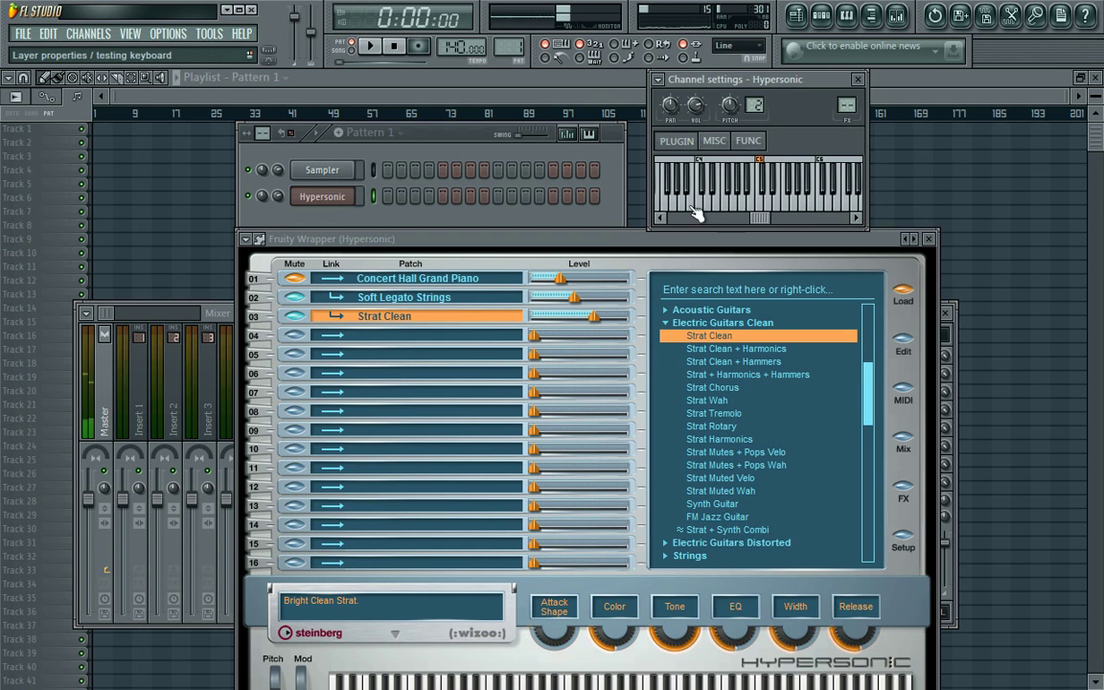
Delete Strat Clean from part 3 and Soft Legato Strings from part 2, and unlink both parts
right_click(437, 324)
click(460, 421)
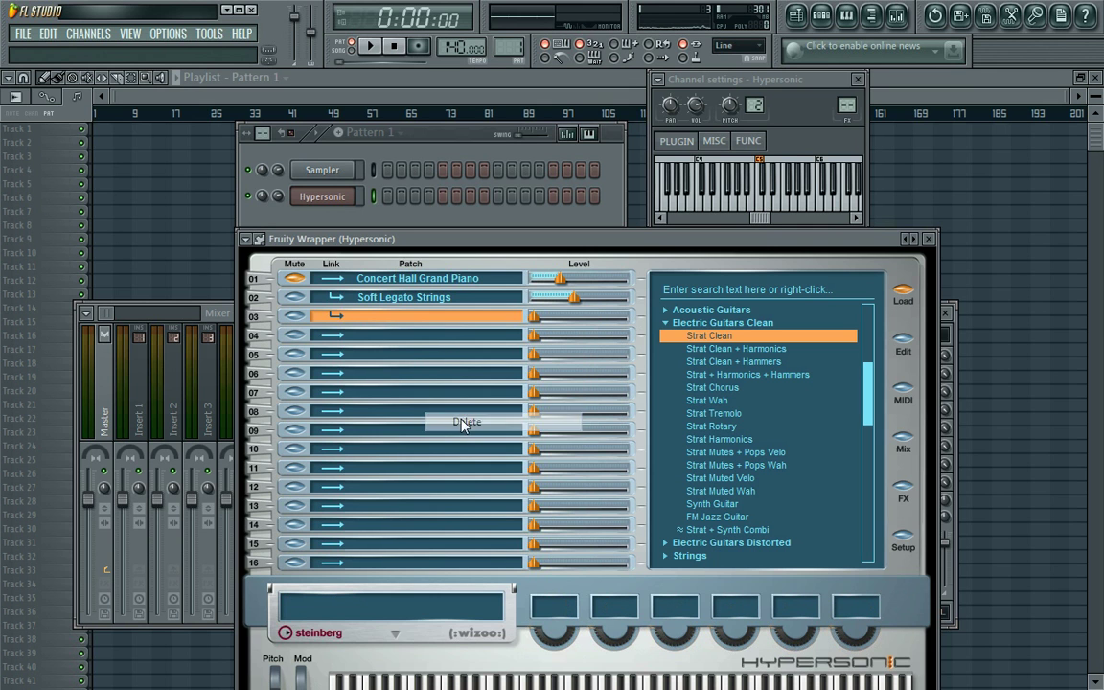
right_click(428, 303)
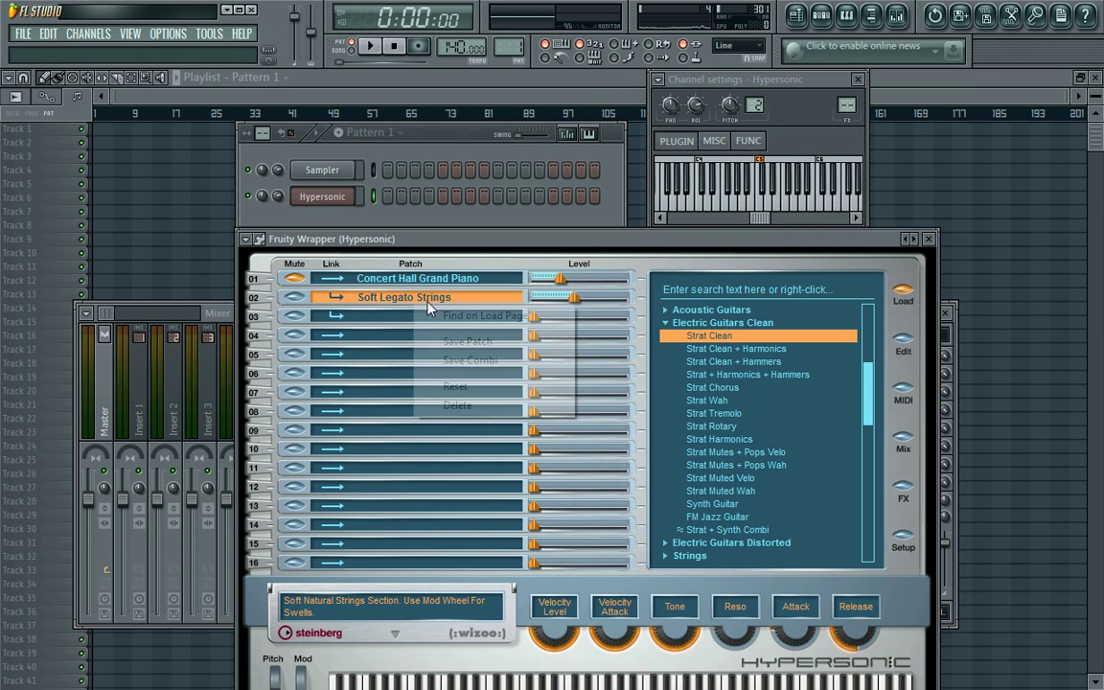
click(456, 403)
click(335, 297)
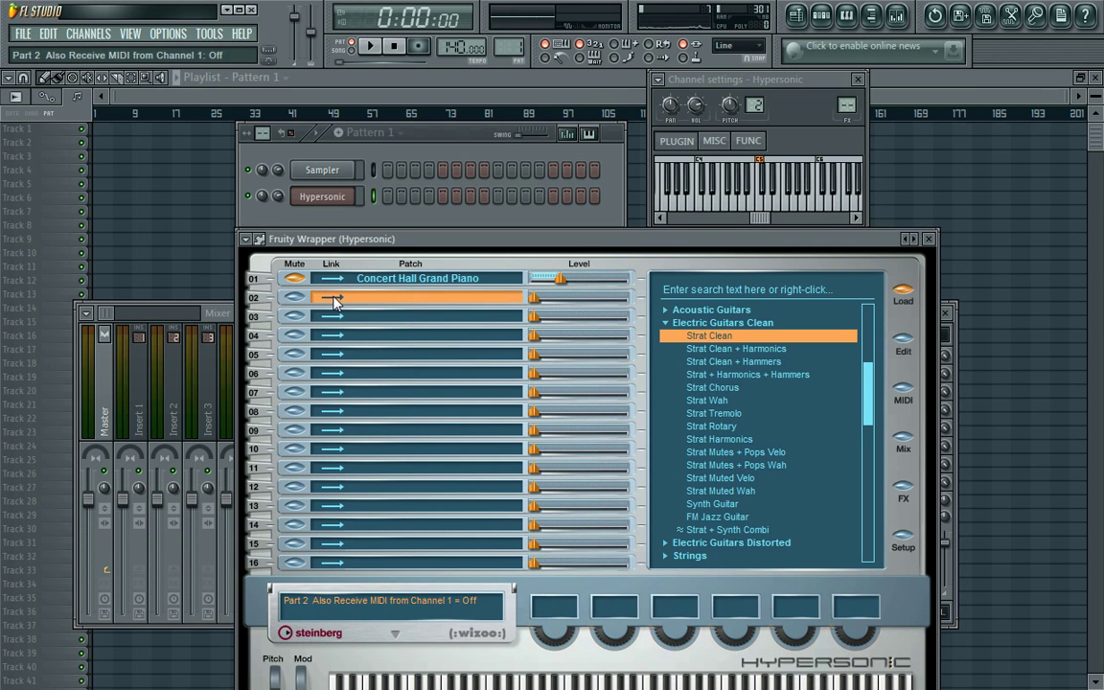
Unmute Concert Hall Grand Piano in part 1 and raise its level to -1.8 dB, leaving part 2 unlinked
click(402, 280)
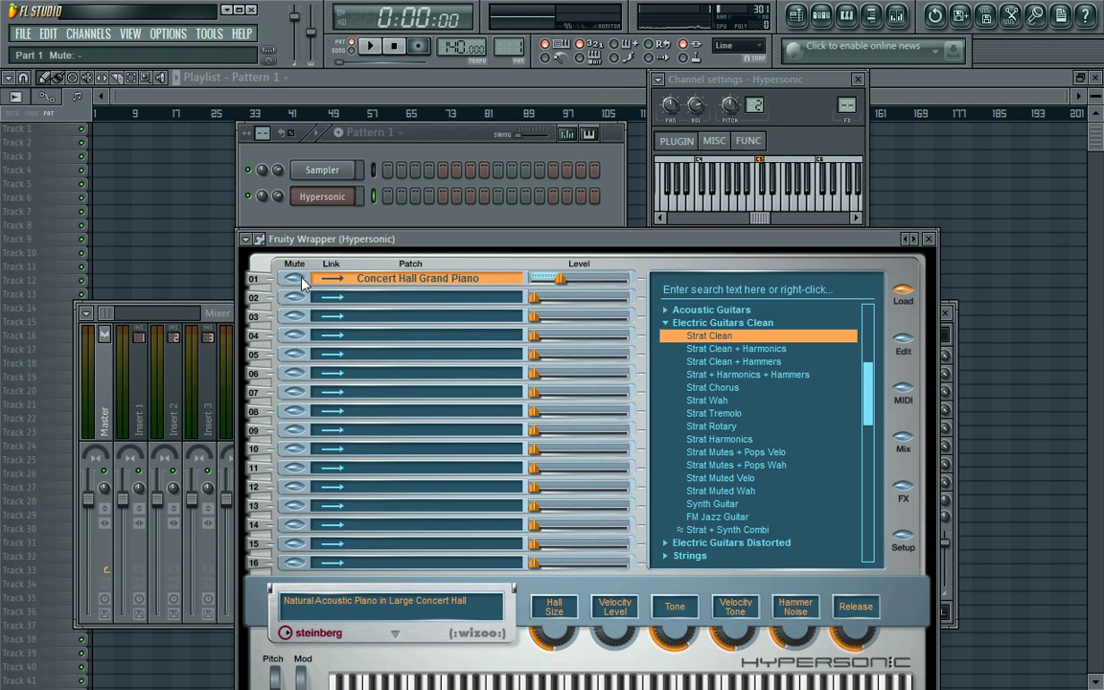
click(335, 299)
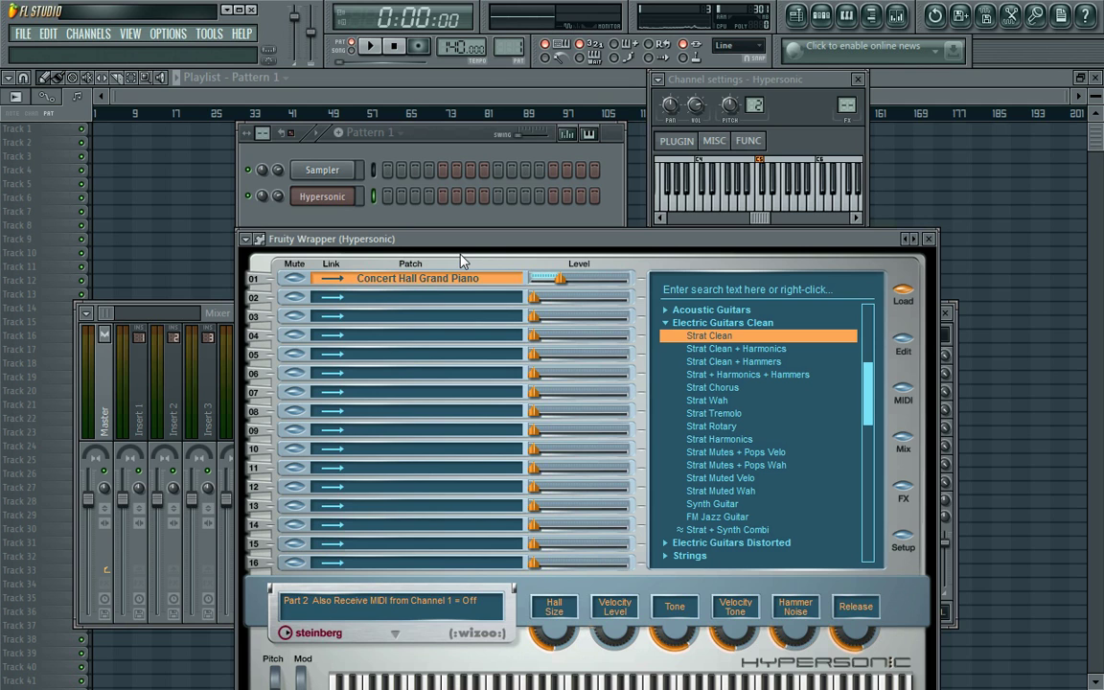
drag(563, 288, 587, 296)
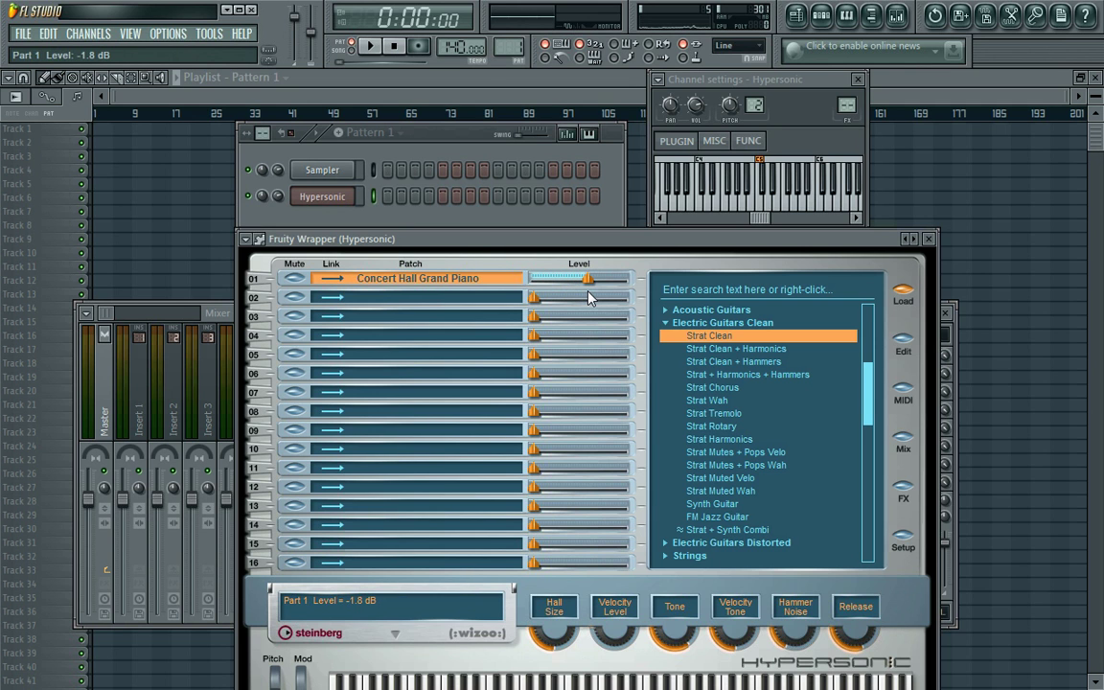
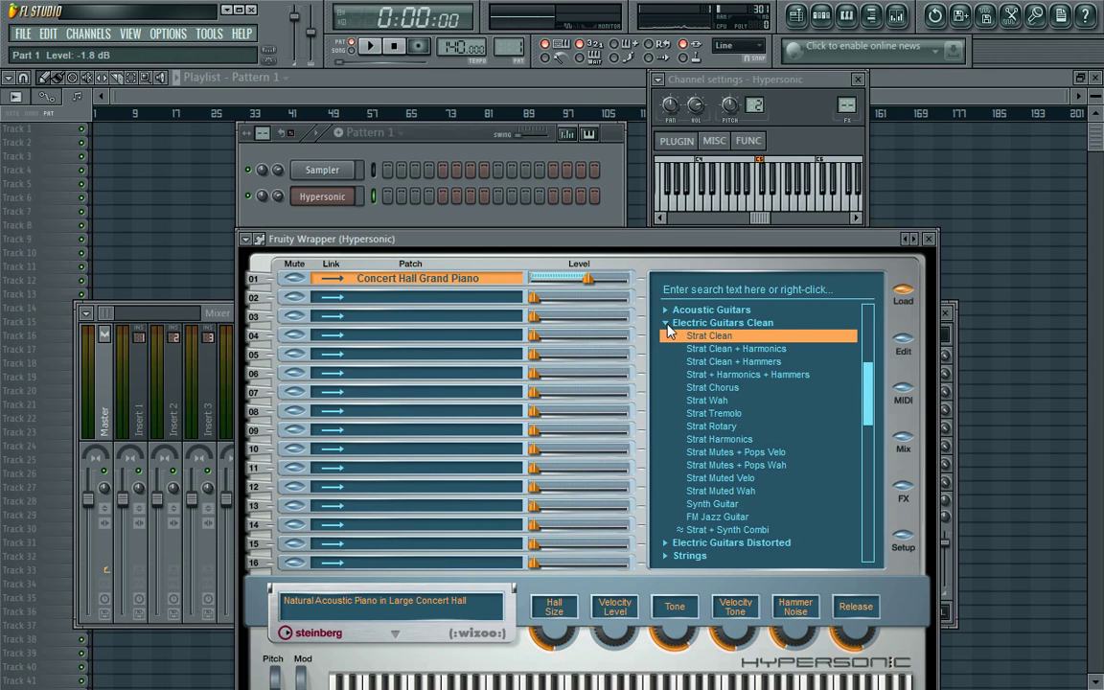
Collapse the Electric Guitars Clean category, return to the start of the patch list, and reselect part 1
click(756, 323)
drag(865, 405, 874, 302)
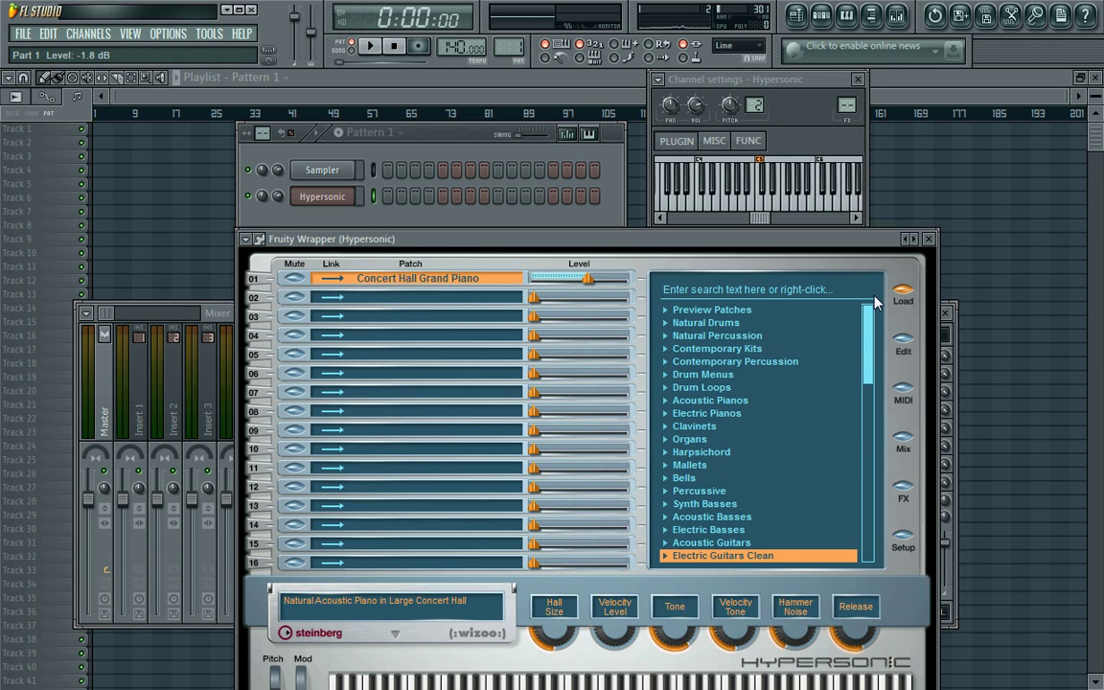
click(451, 300)
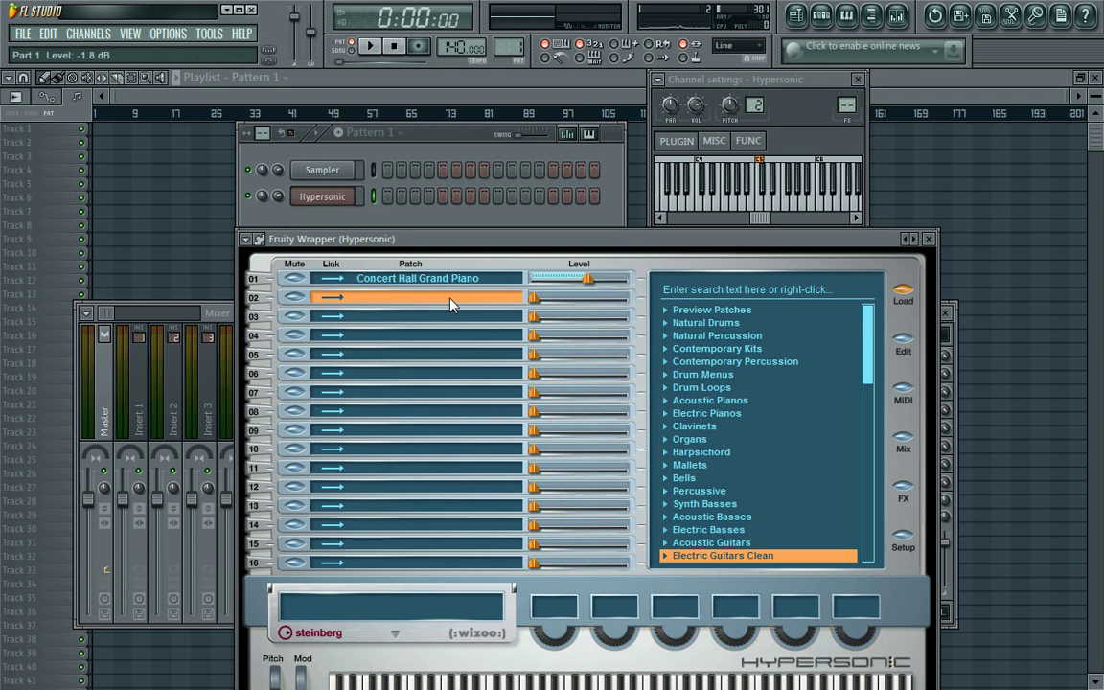
click(444, 285)
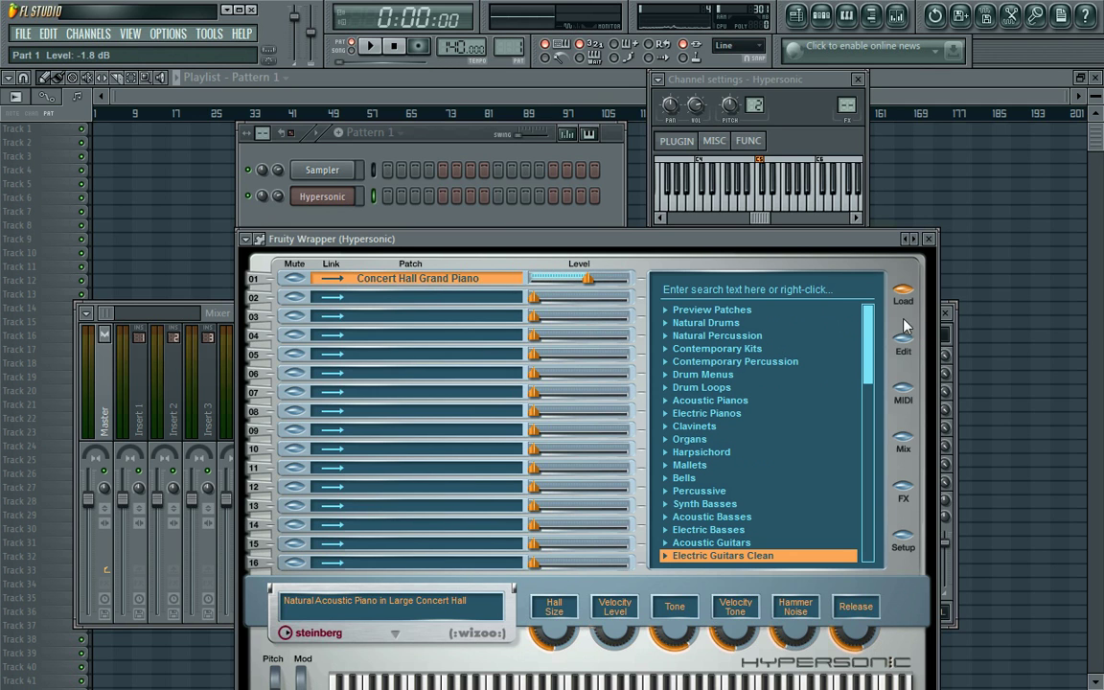
Examine the piano patch's mix sends, patch settings, Chorus and Hall Reverb effects, and MIDI ranges
click(903, 440)
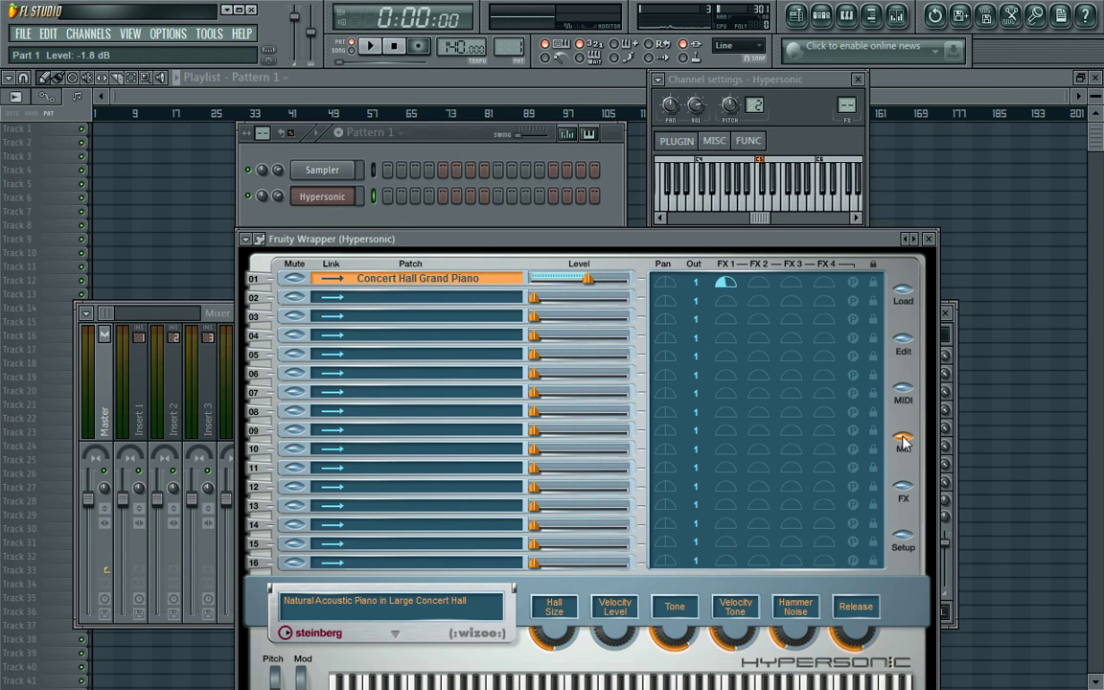
click(903, 343)
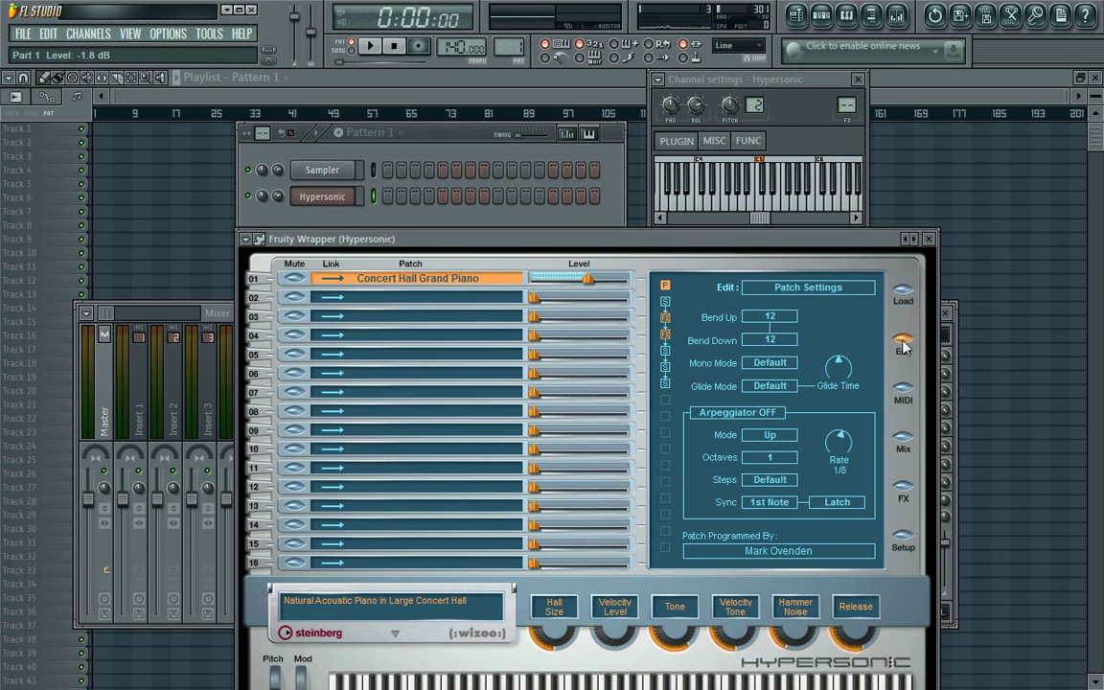
click(665, 319)
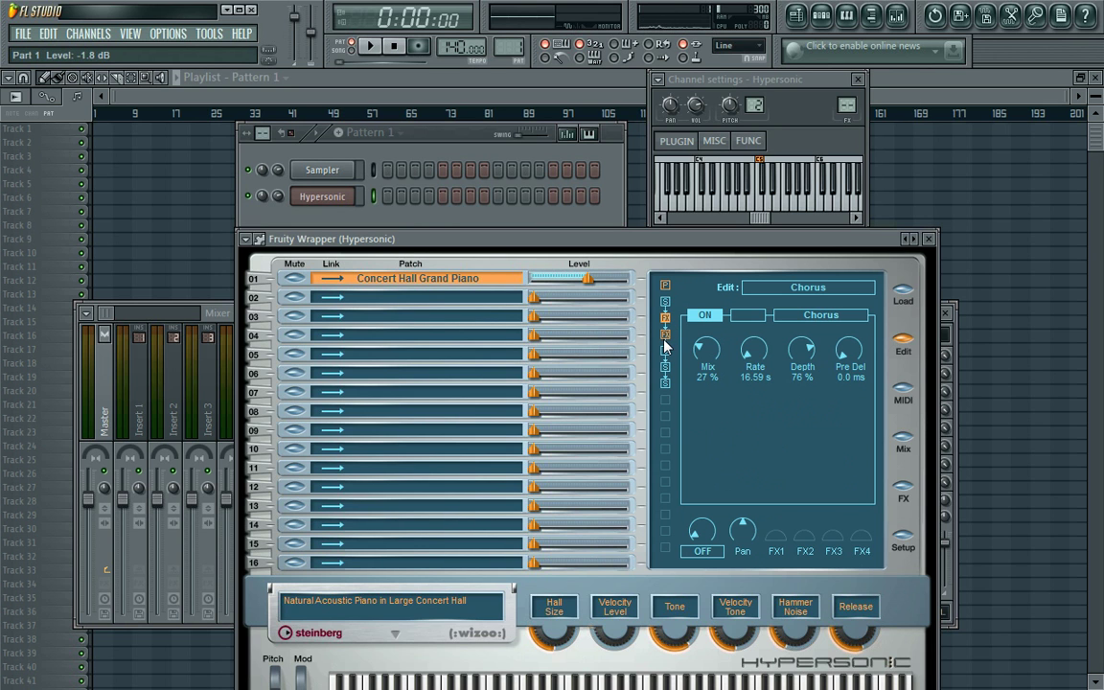
click(816, 309)
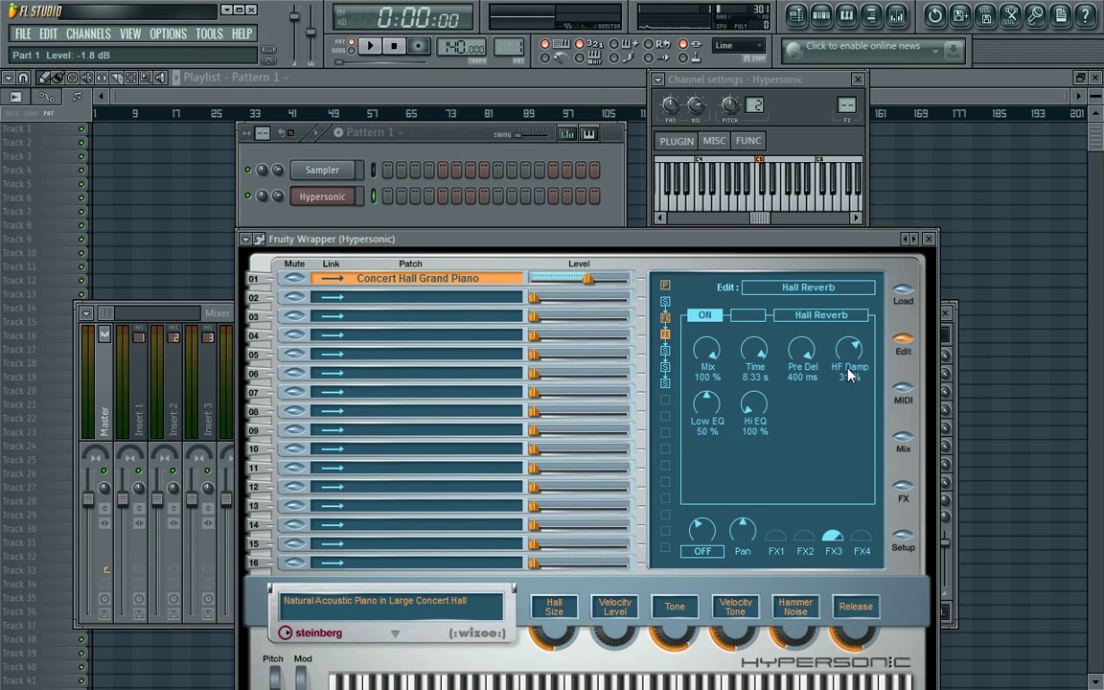
click(903, 391)
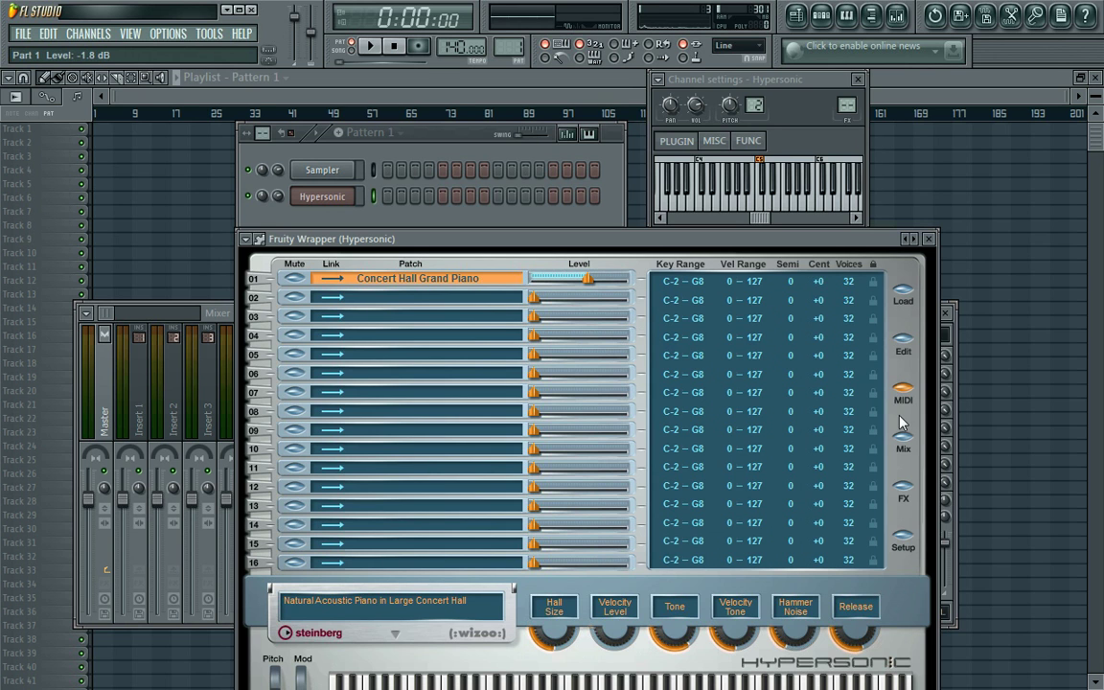
Examine the reverb settings in global FX1 and FX2, and compare them with the piano patch's own Hall Reverb
click(903, 488)
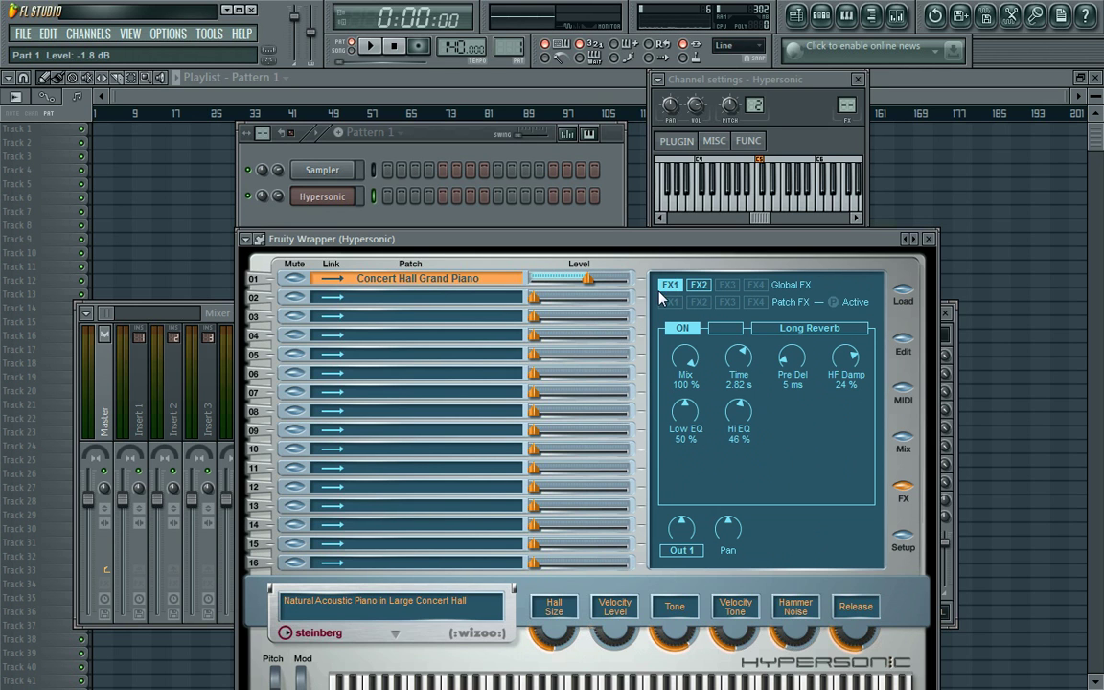
click(698, 286)
click(700, 290)
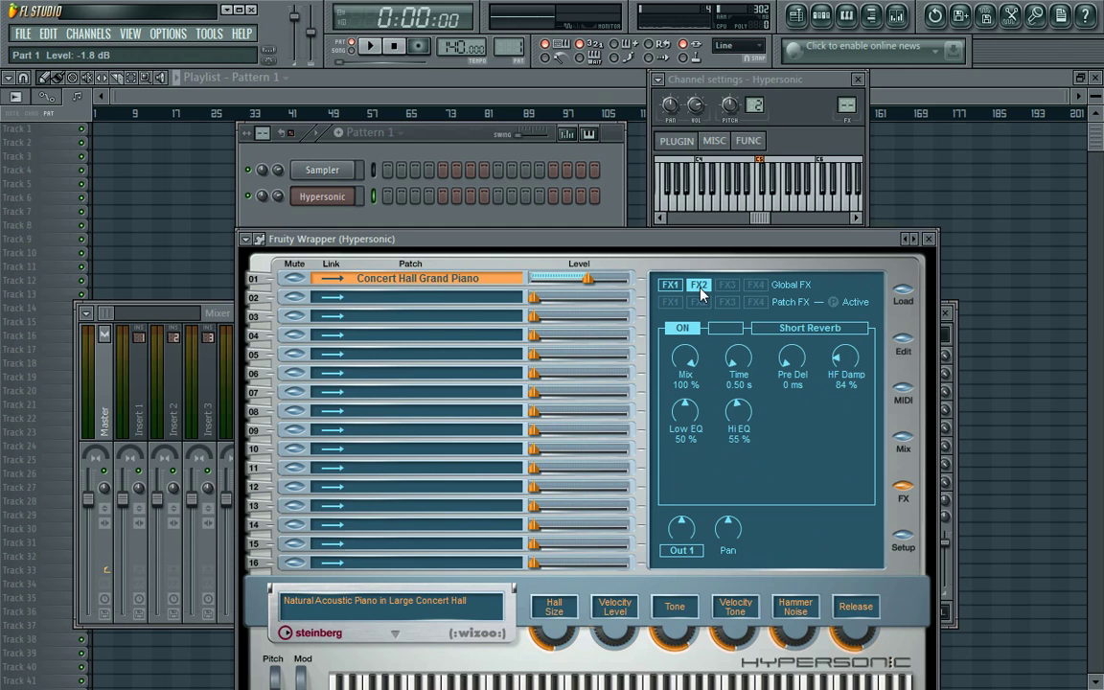
click(703, 288)
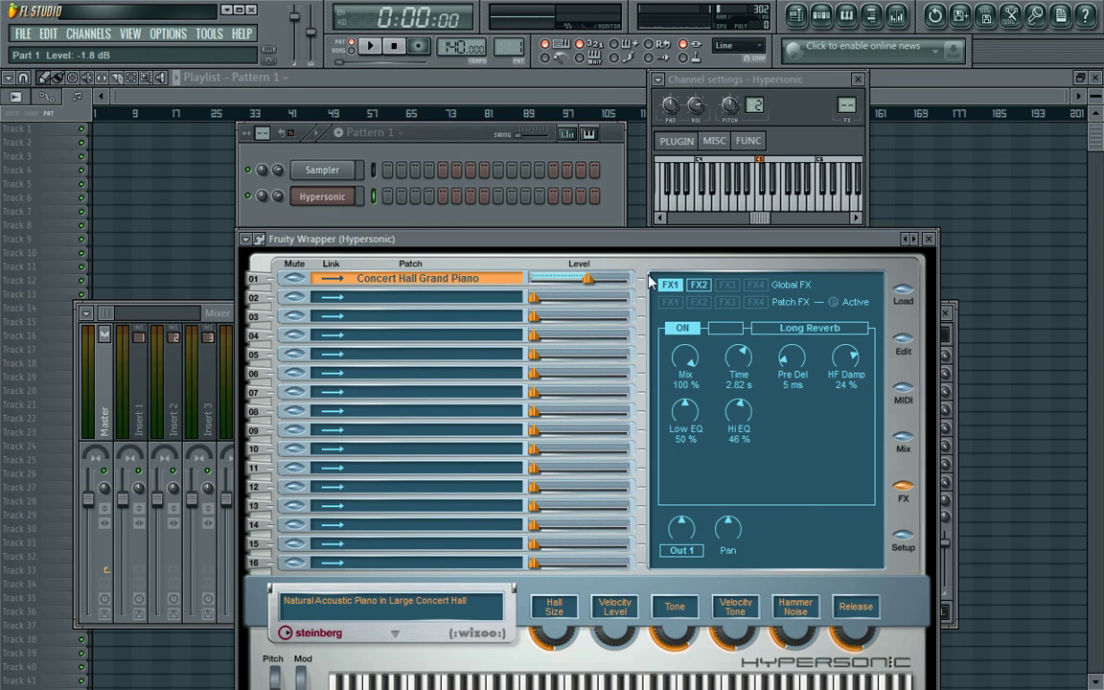
click(903, 347)
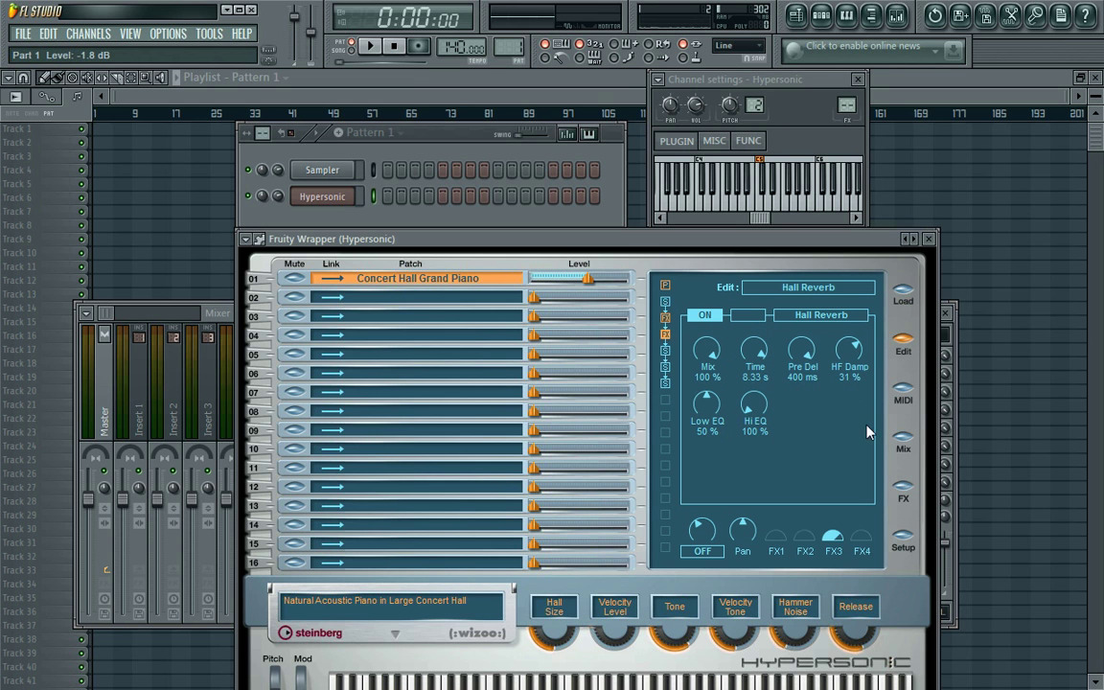
click(903, 488)
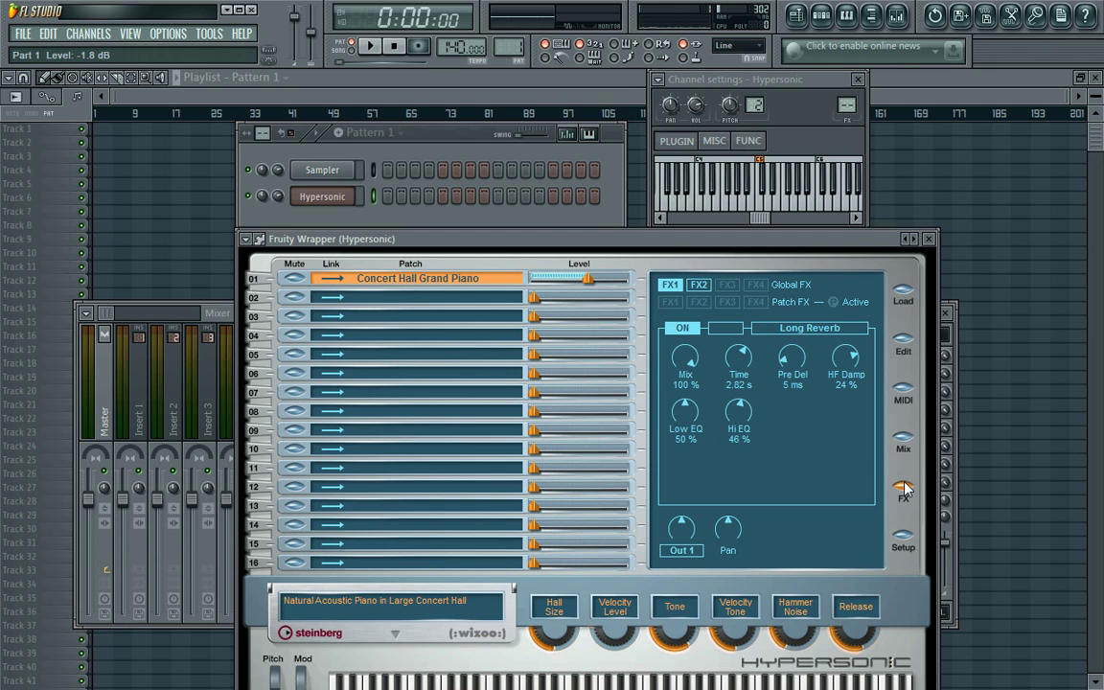
Load the Delay effect into global slot FX3, set its feedback to 76 %, and play test notes
click(728, 287)
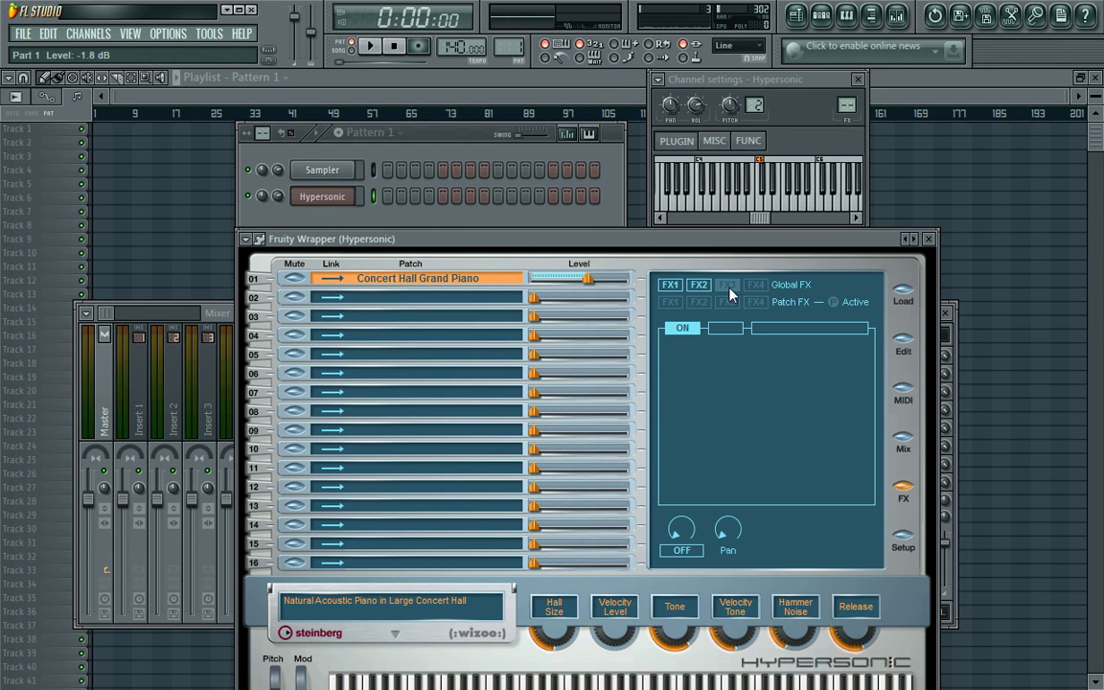
click(683, 328)
click(816, 337)
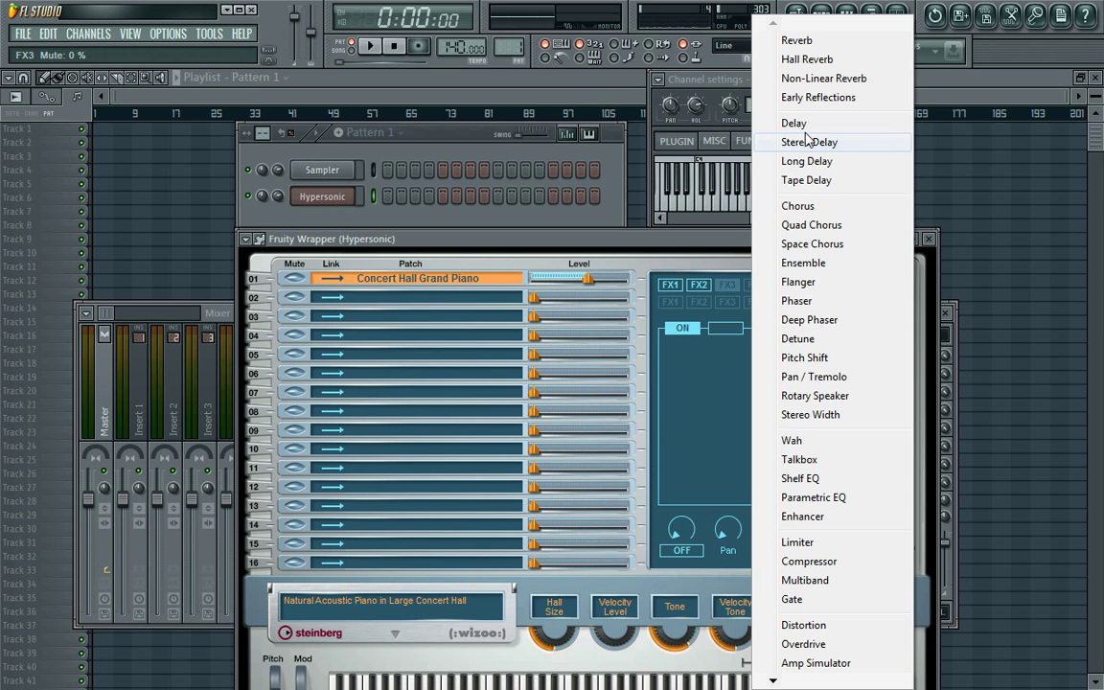
click(801, 125)
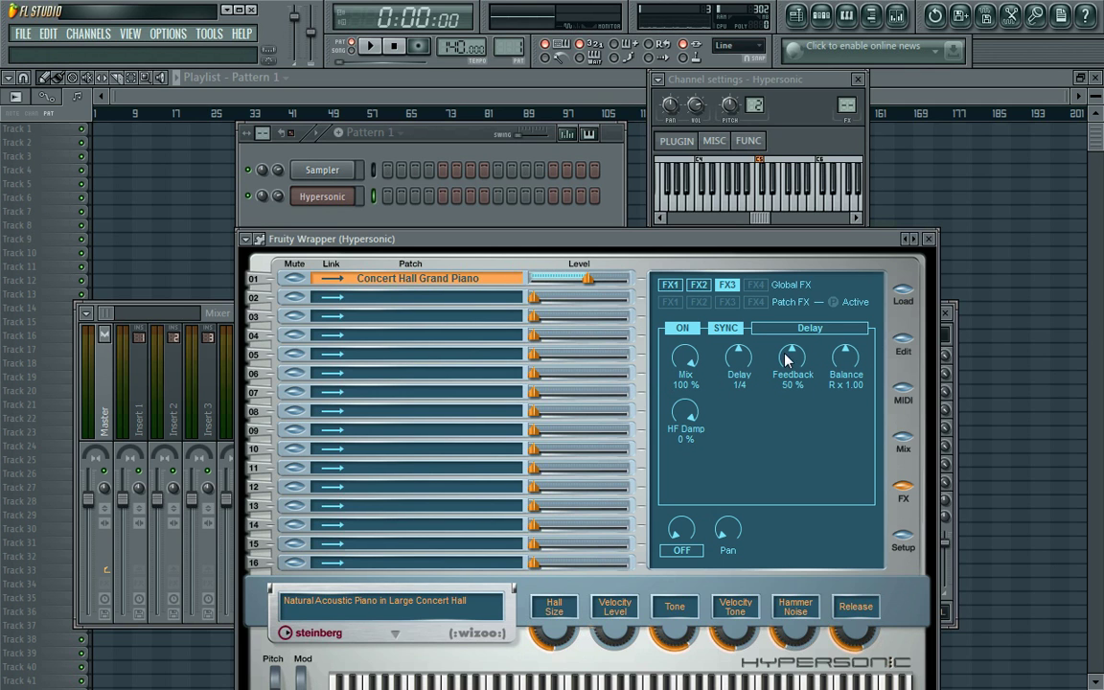
drag(784, 328, 783, 256)
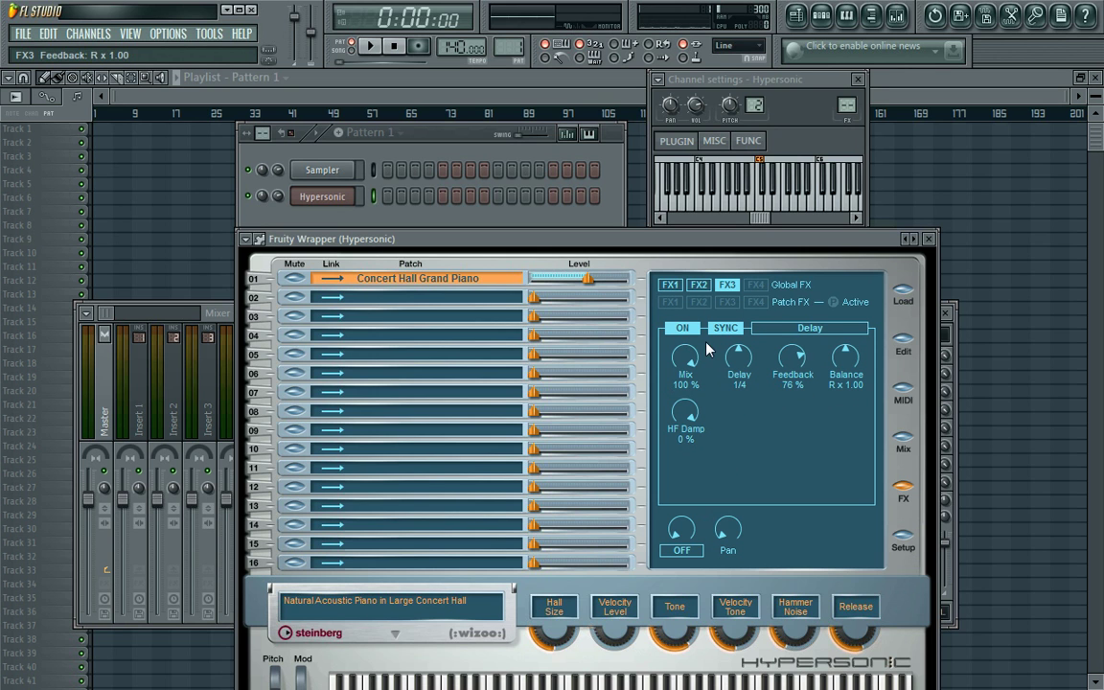
click(751, 210)
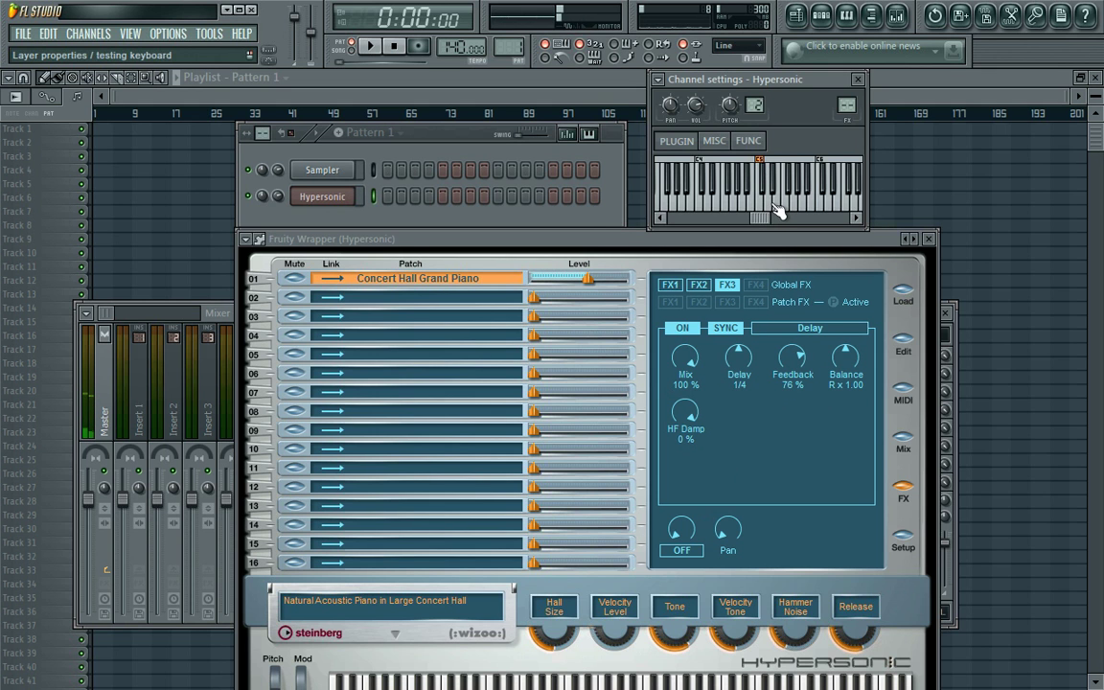
Raise part 1's FX 3 send to -11.1 dB and play test notes to hear the delay
click(901, 437)
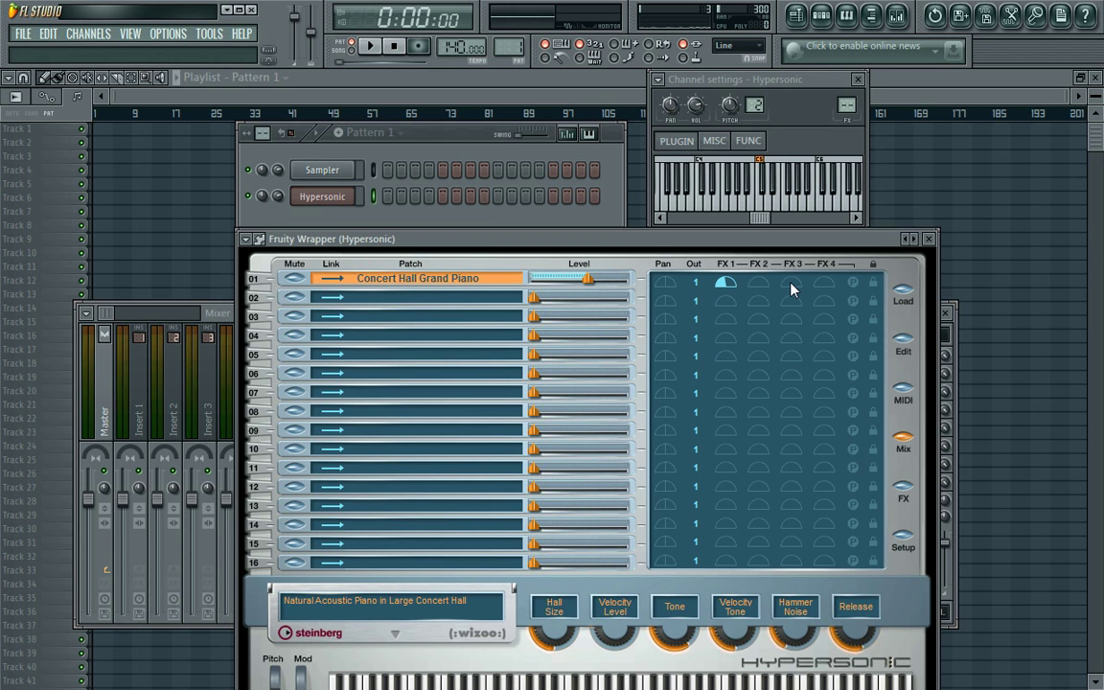
mouse_move(784, 287)
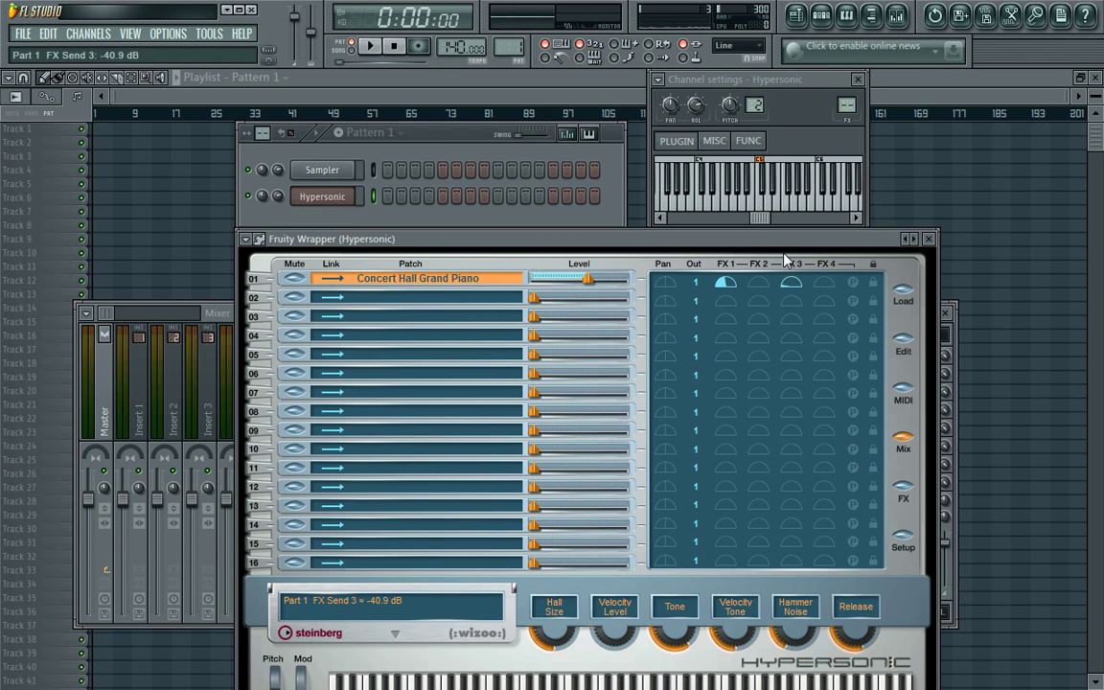
scroll(786, 289, up, 3)
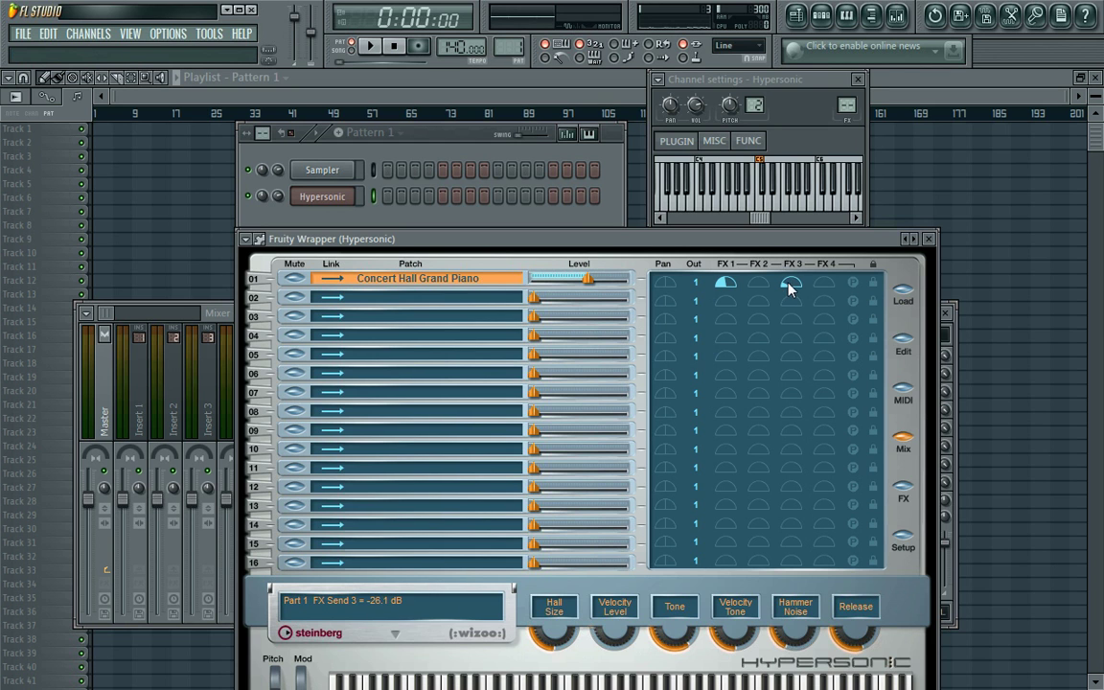
scroll(787, 285, up, 1)
scroll(787, 284, up, 3)
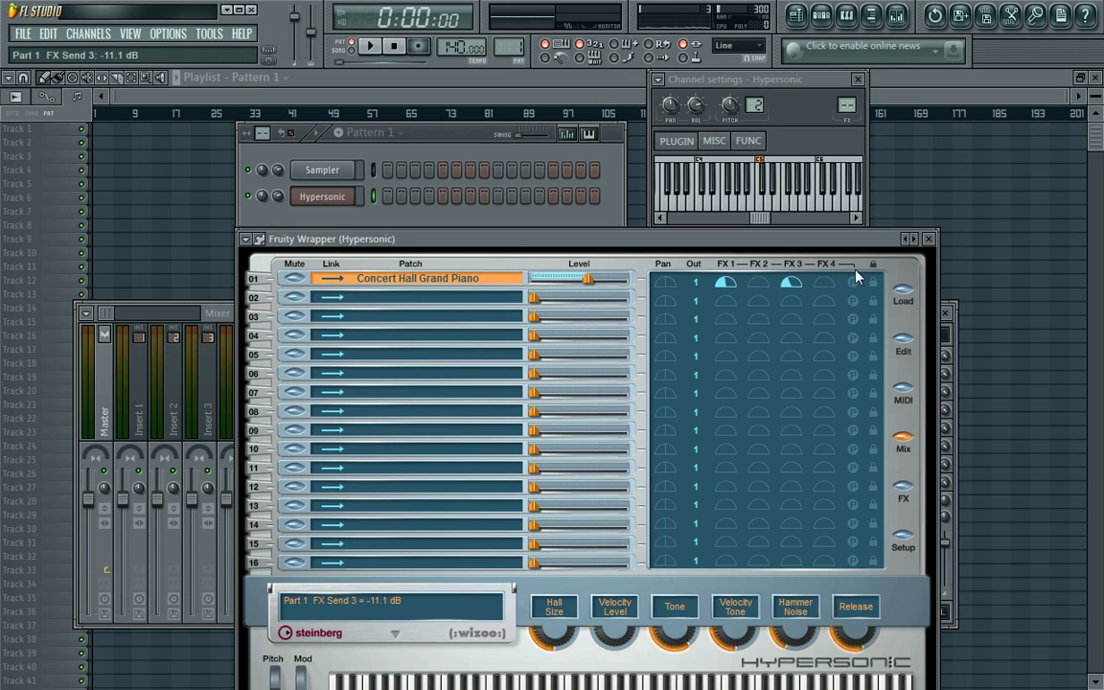
click(712, 193)
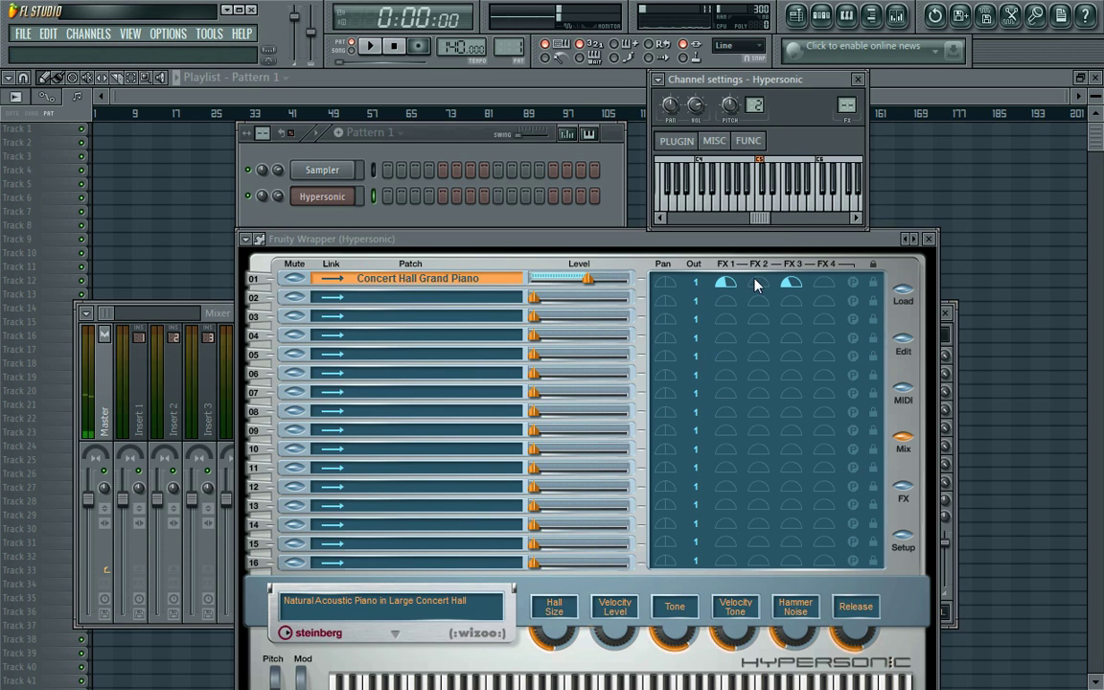
Try an FX 2 send of -11.1 dB on part 1, and return the send to off
scroll(756, 284, up, 5)
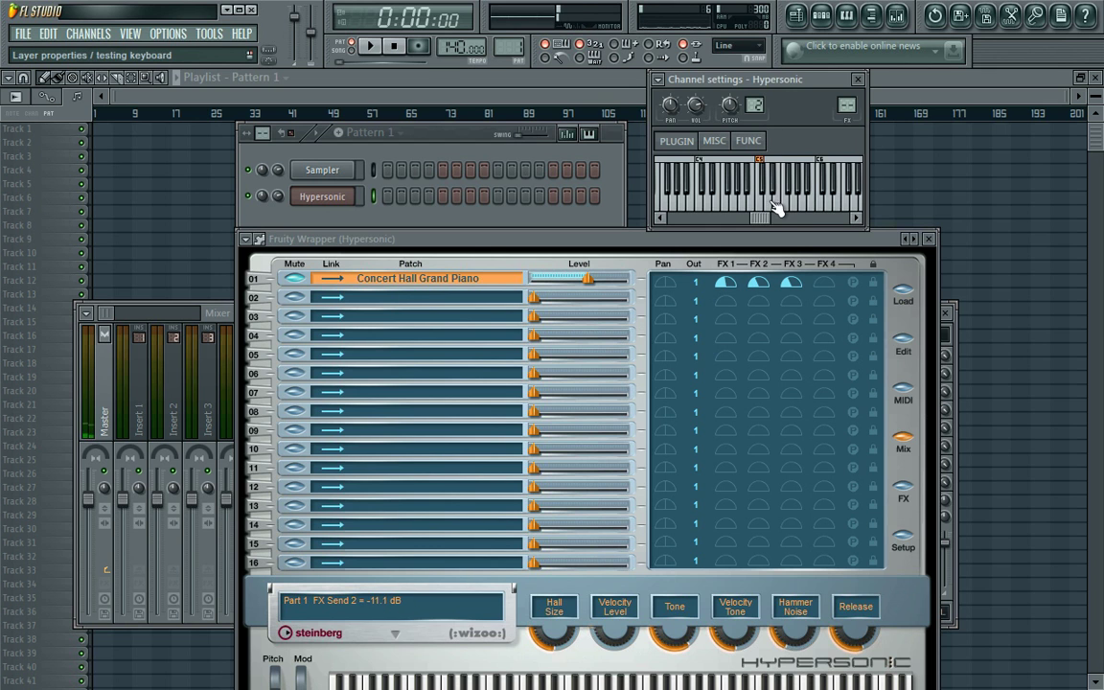
key(ctrl+z)
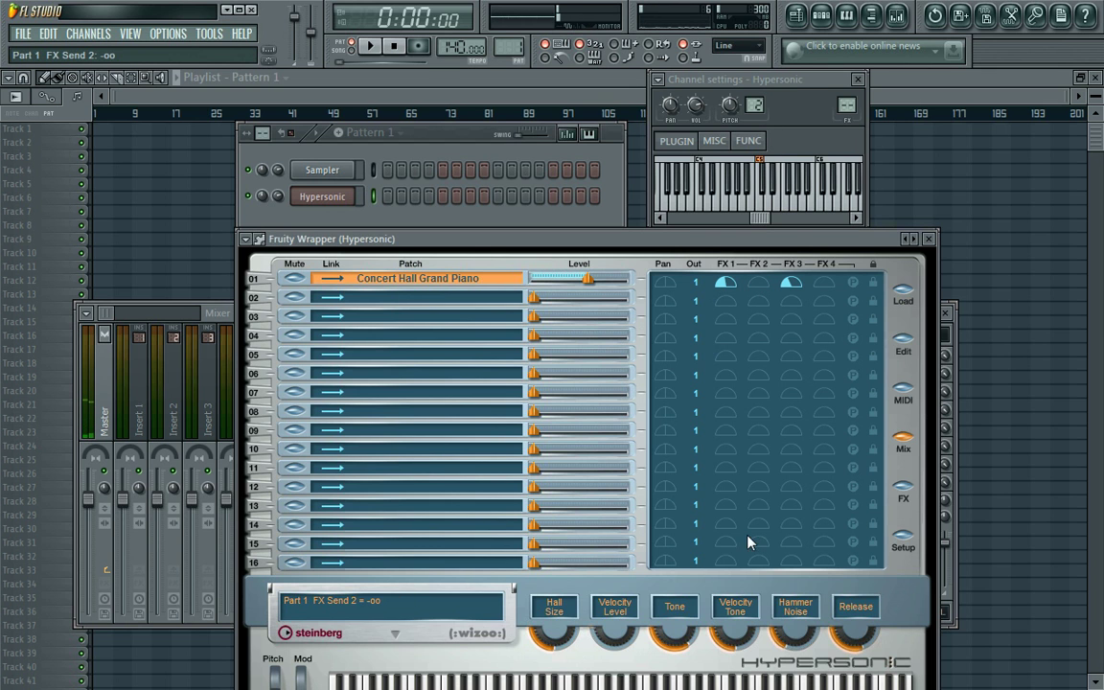
Raise part 1's FX 3 send to -1.2 dB and play a test note to hear the stronger delay
scroll(791, 284, up, 3)
click(793, 202)
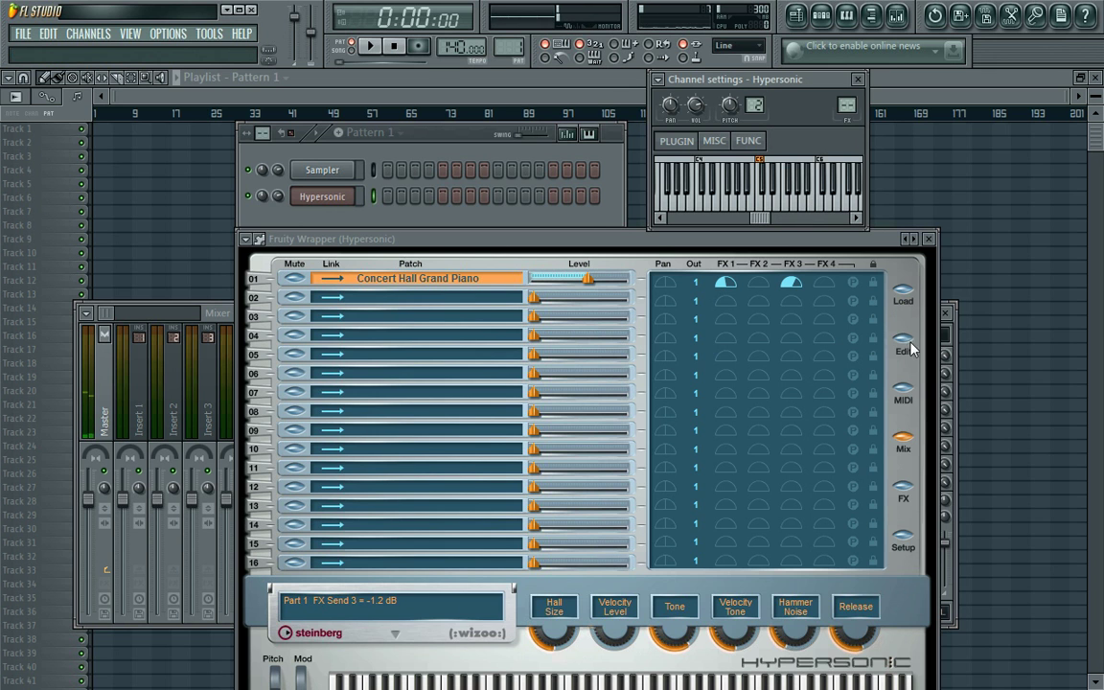
Set the global FX3 delay time to 2/4 and play a test note
click(902, 489)
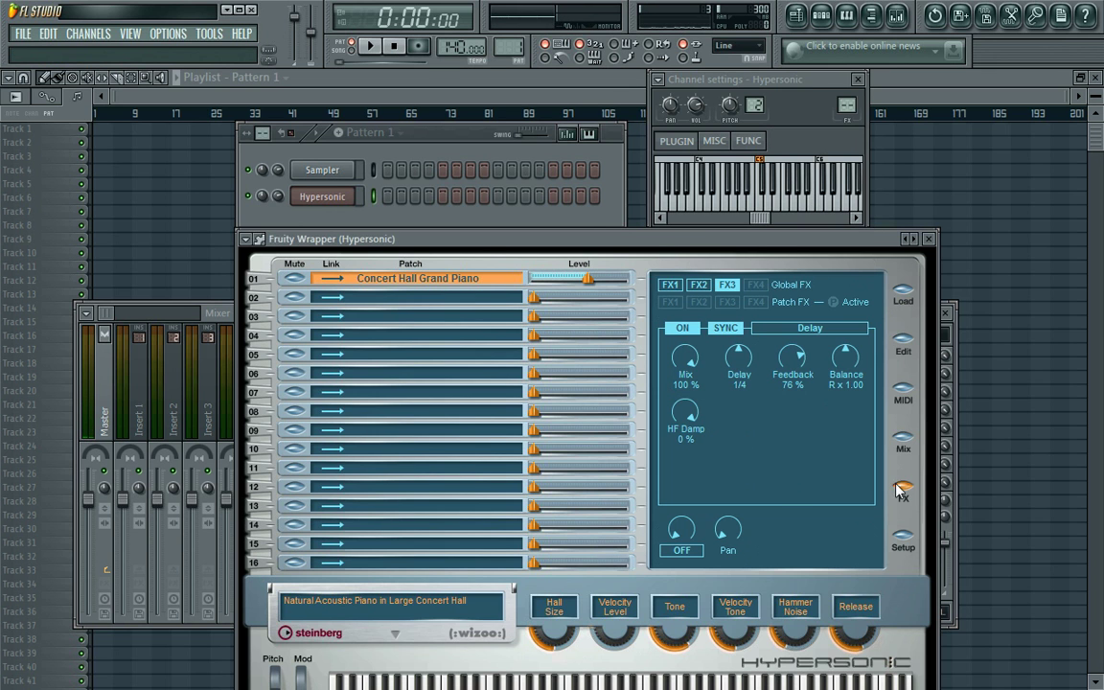
drag(739, 357, 738, 345)
click(730, 196)
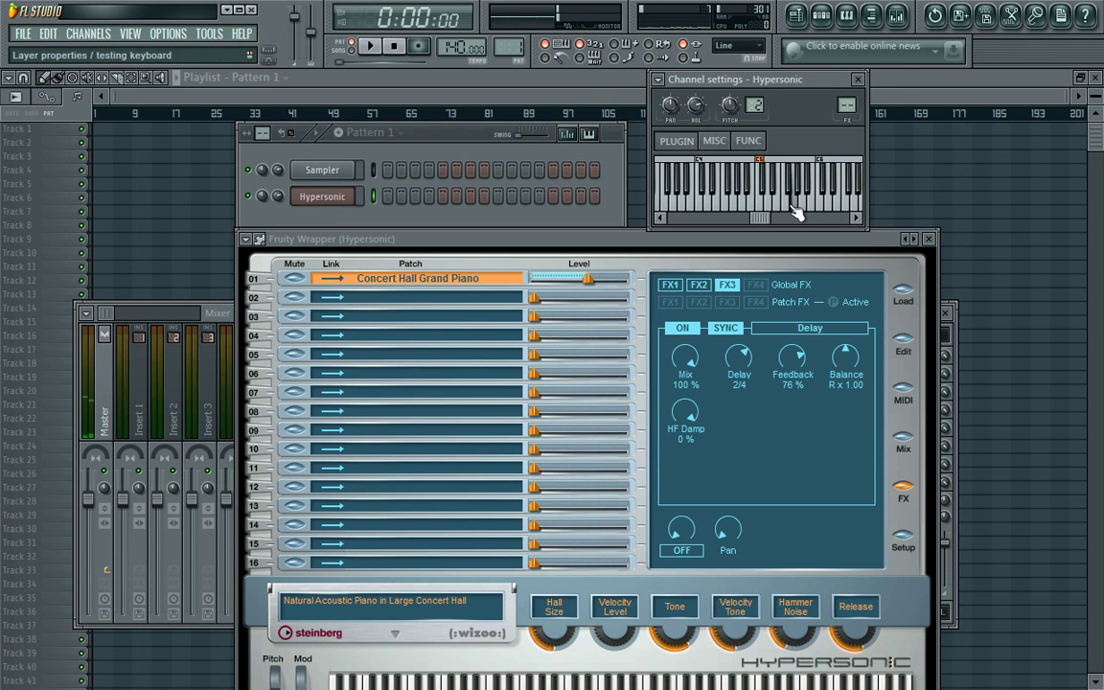
Check part 1's effect sends on the mix page, activate Patch FX on the effects page, and play a test note
click(903, 393)
click(902, 437)
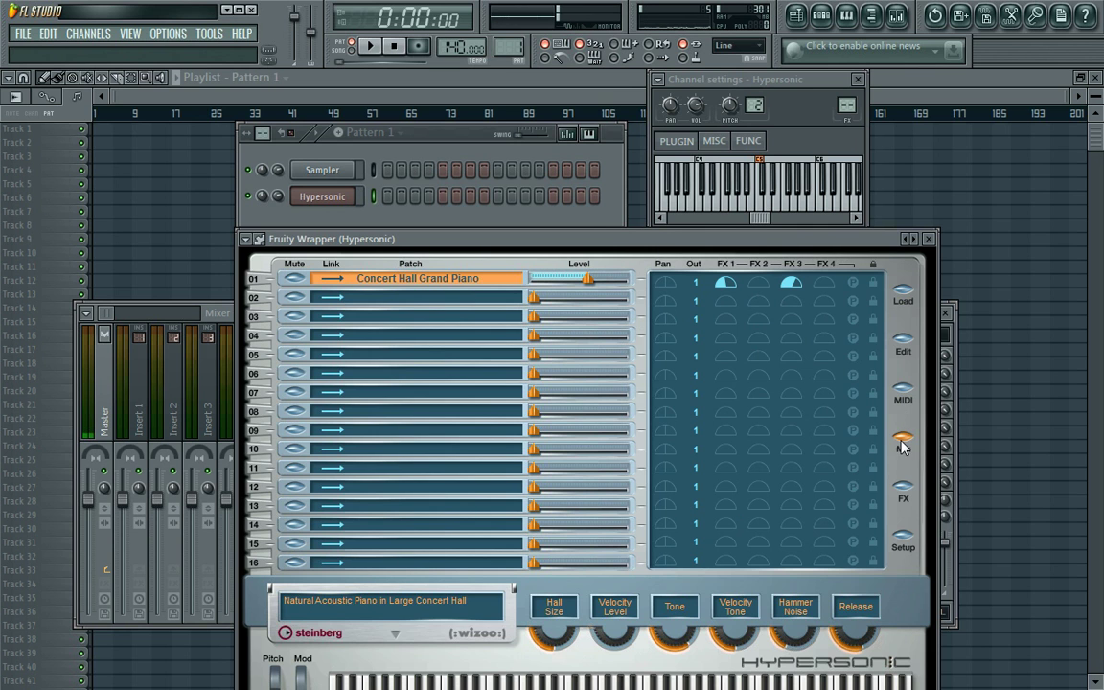
click(905, 487)
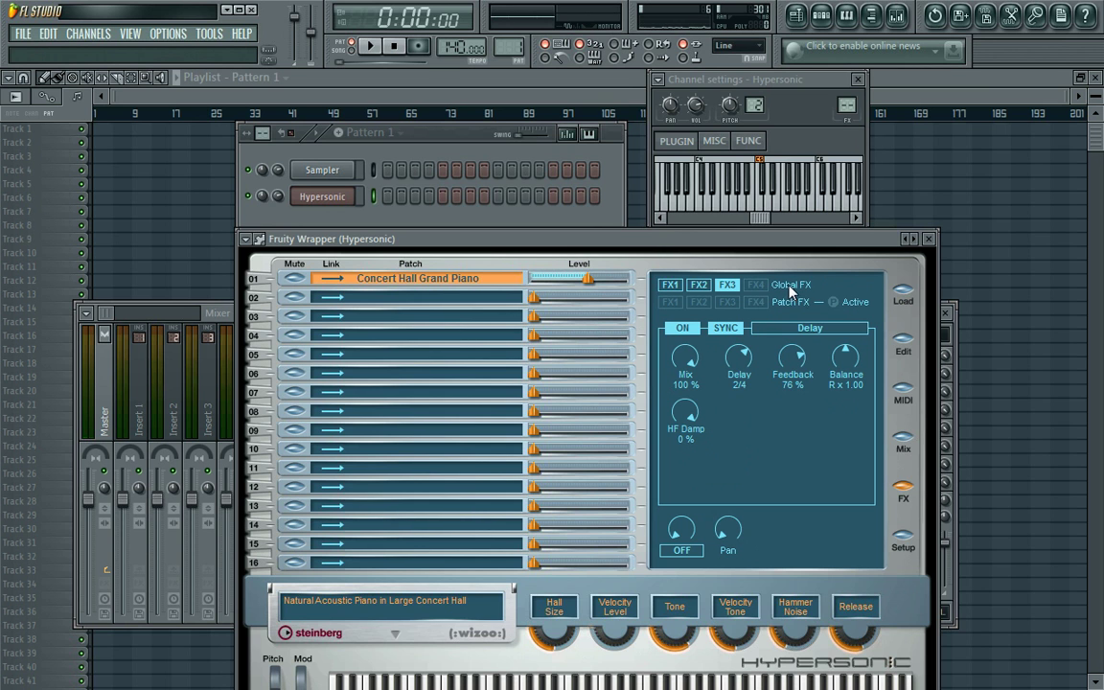
click(832, 301)
click(771, 197)
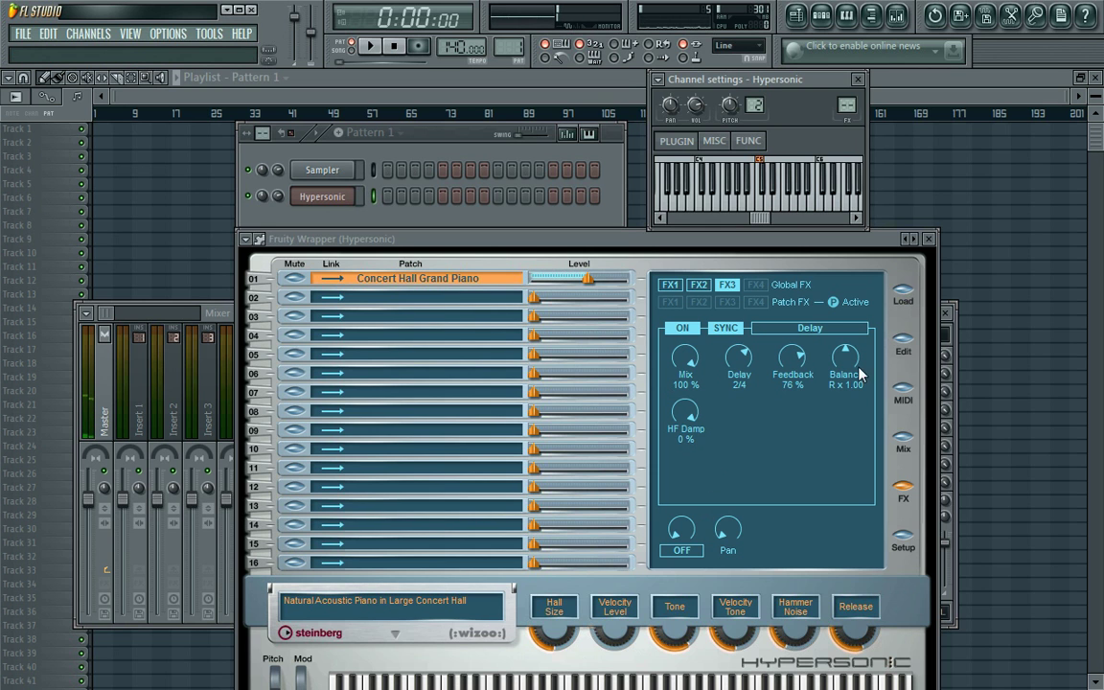
Leave the FX3 output off, set the global delay's balance to R x 0.86, and play a test note
click(683, 548)
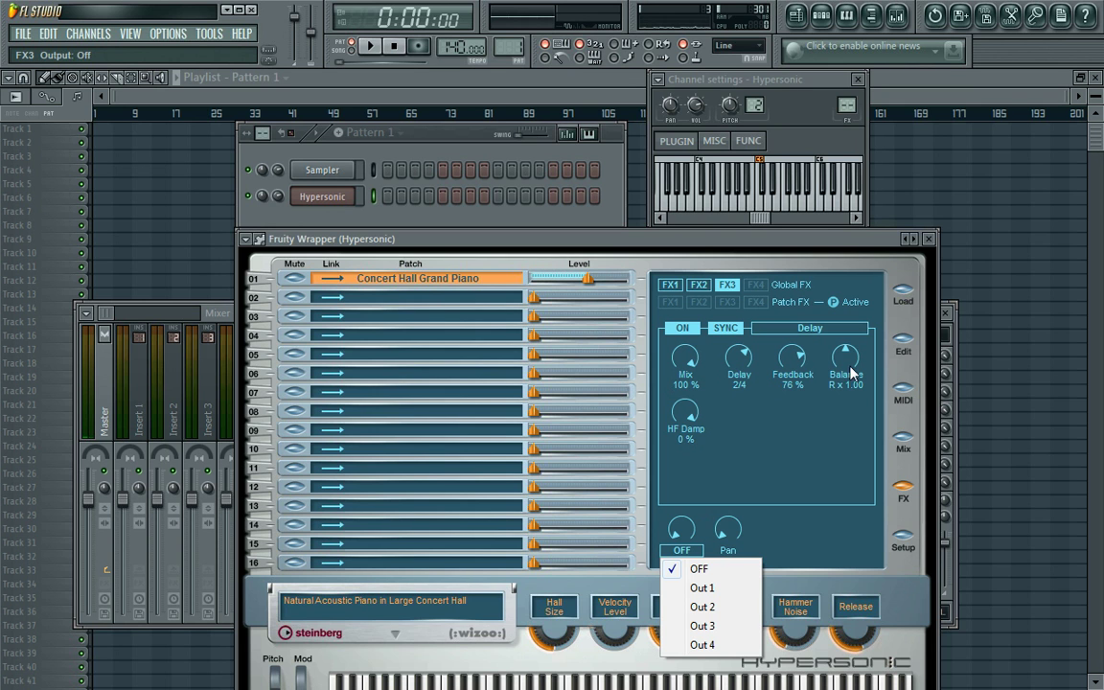
click(848, 310)
click(762, 177)
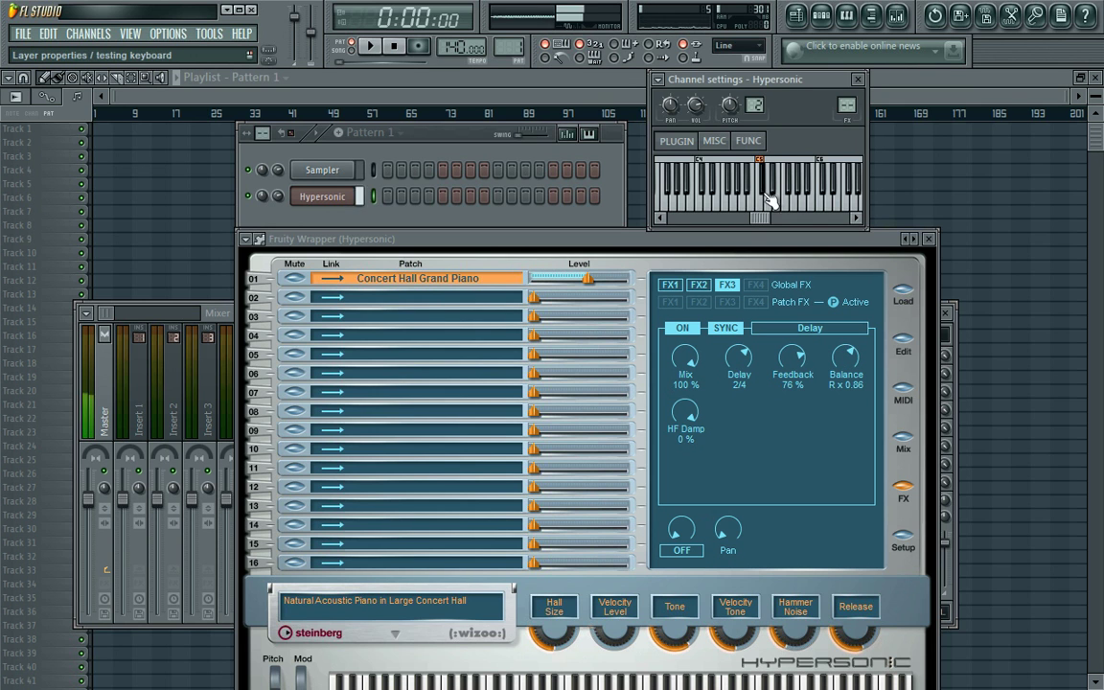
Examine the Chorus and Hall Reverb effects inside the Concert Hall Grand Piano patch by switching between their settings
click(899, 341)
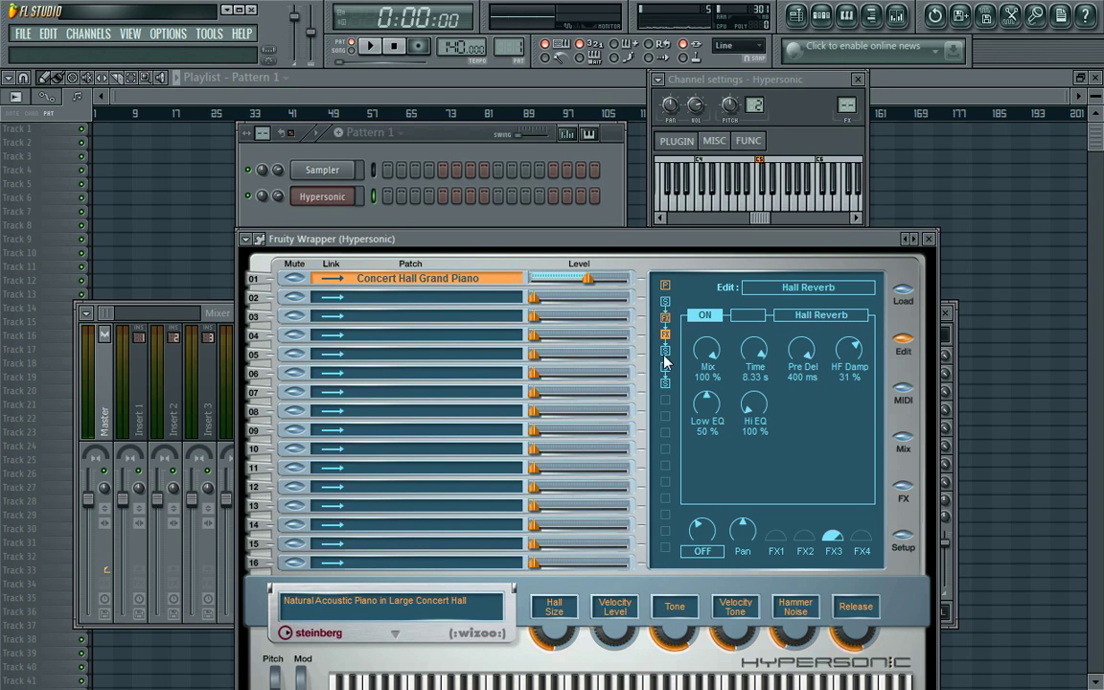
click(667, 322)
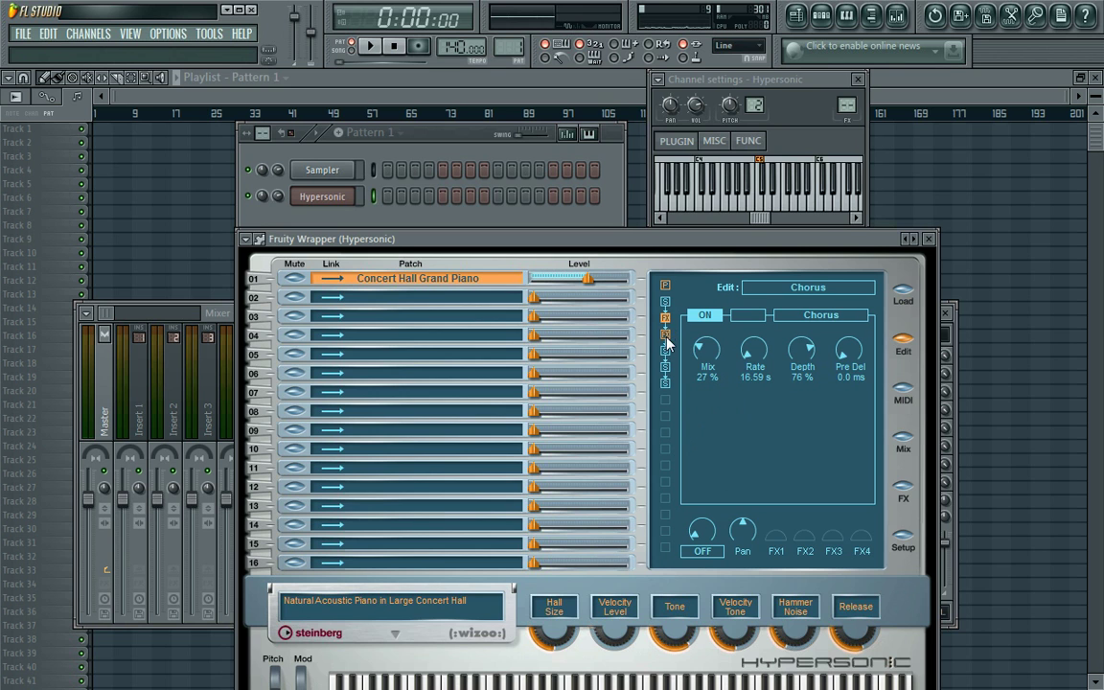
click(666, 336)
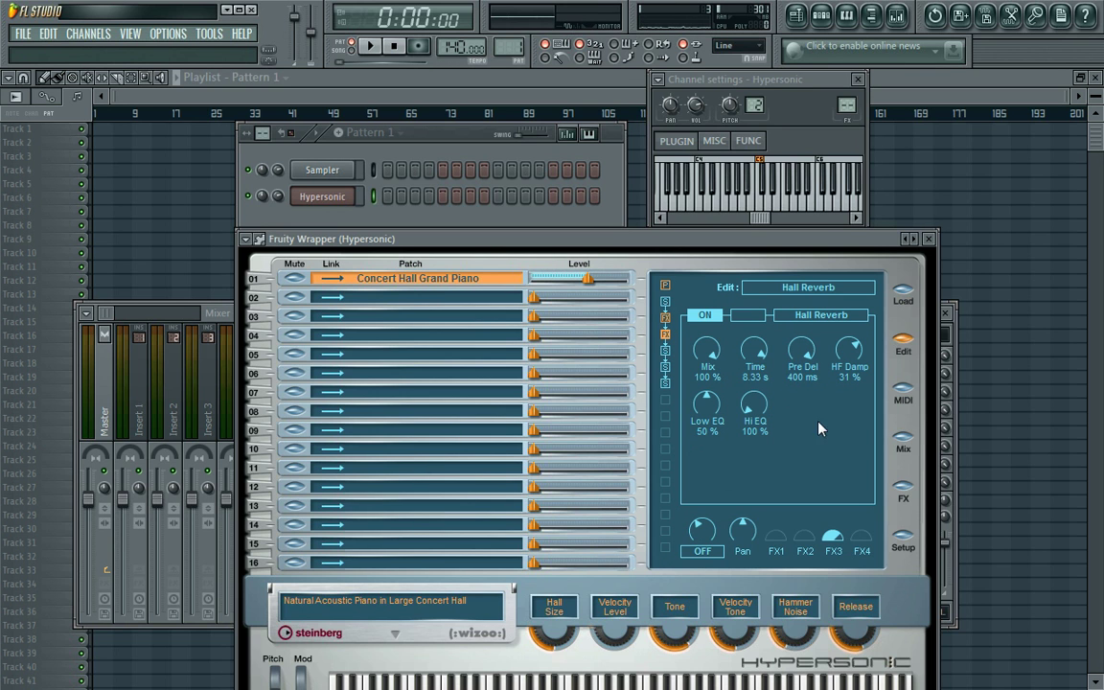
click(666, 320)
click(664, 334)
click(666, 320)
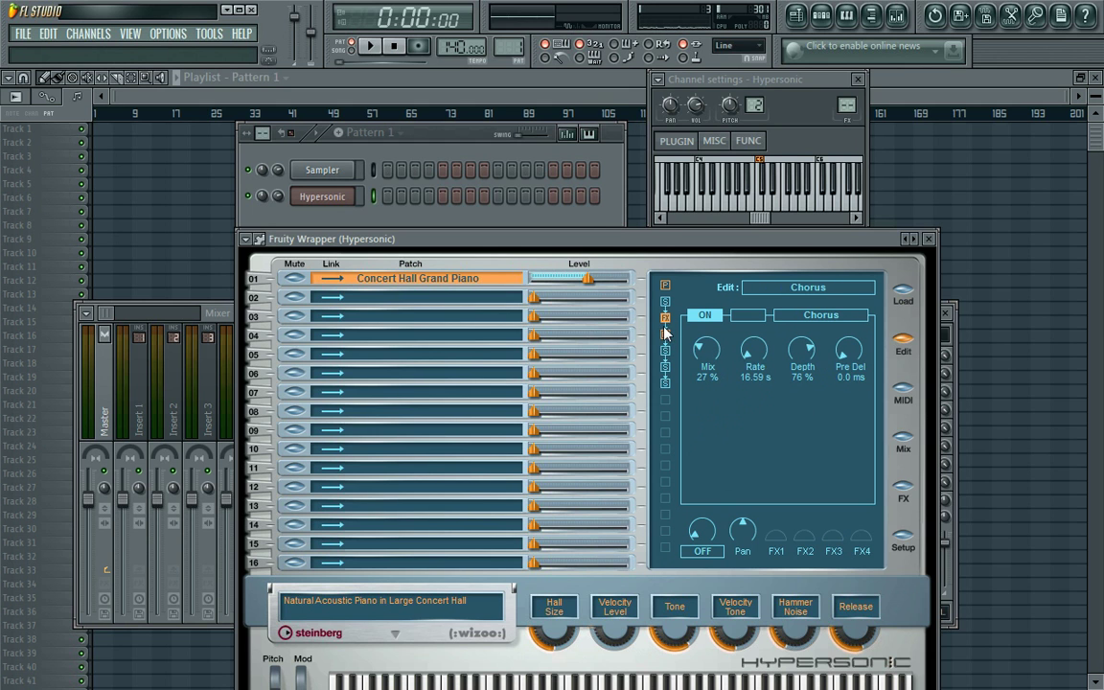
click(665, 334)
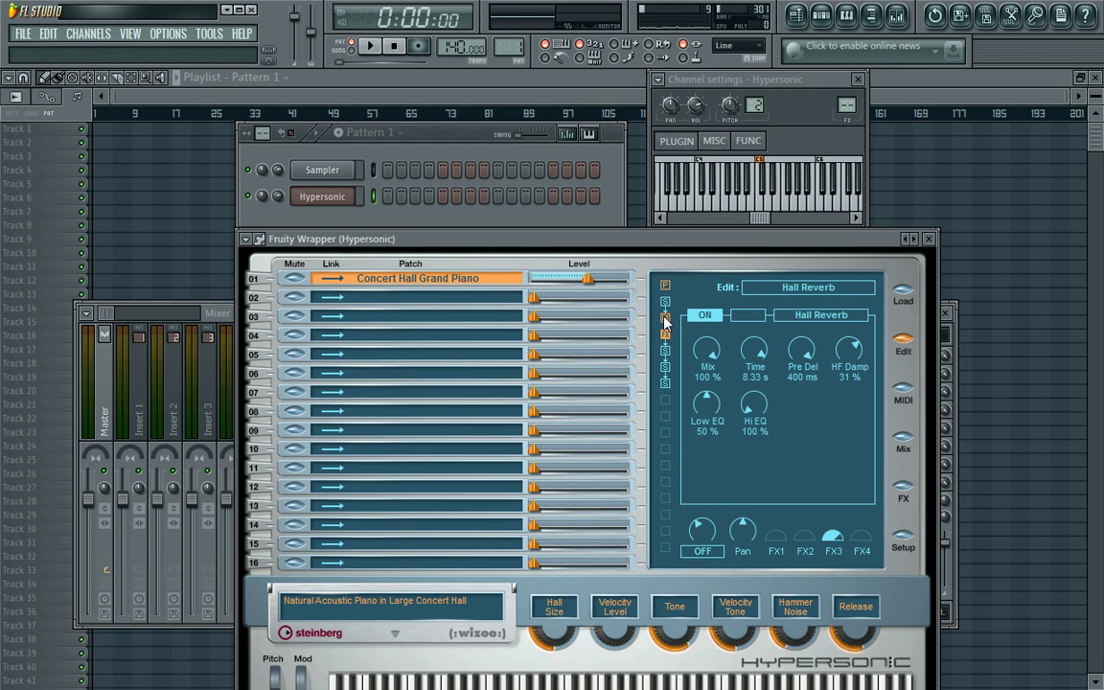
click(664, 319)
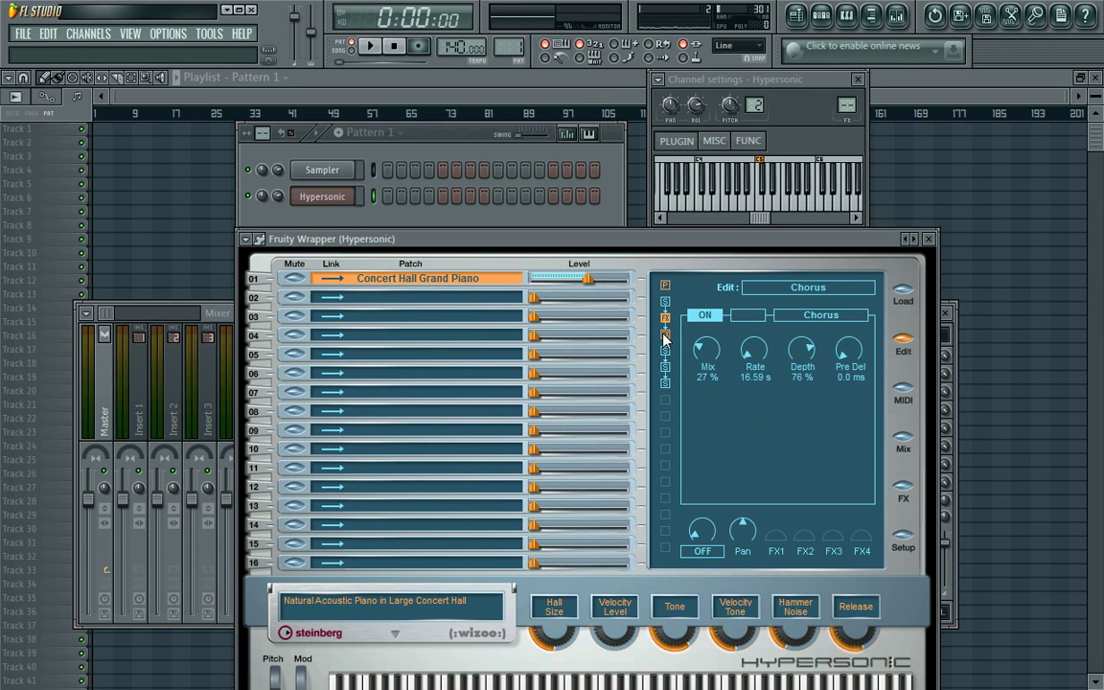
click(665, 335)
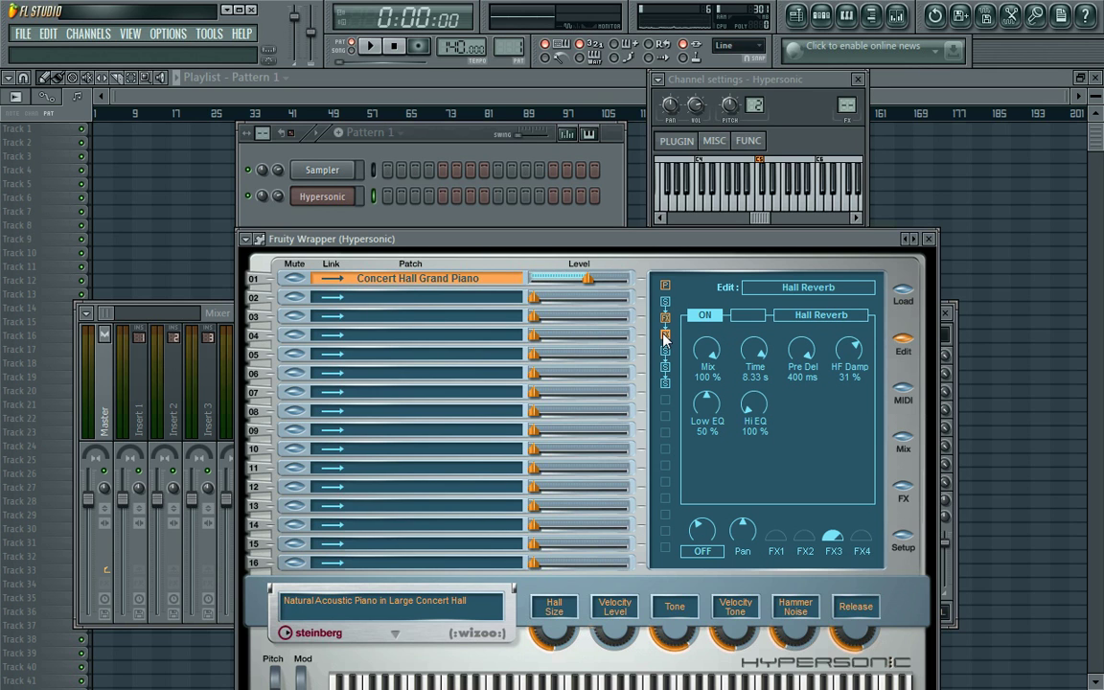
Replace the piano patch's Hall Reverb with the Delay effect and play test notes
click(728, 284)
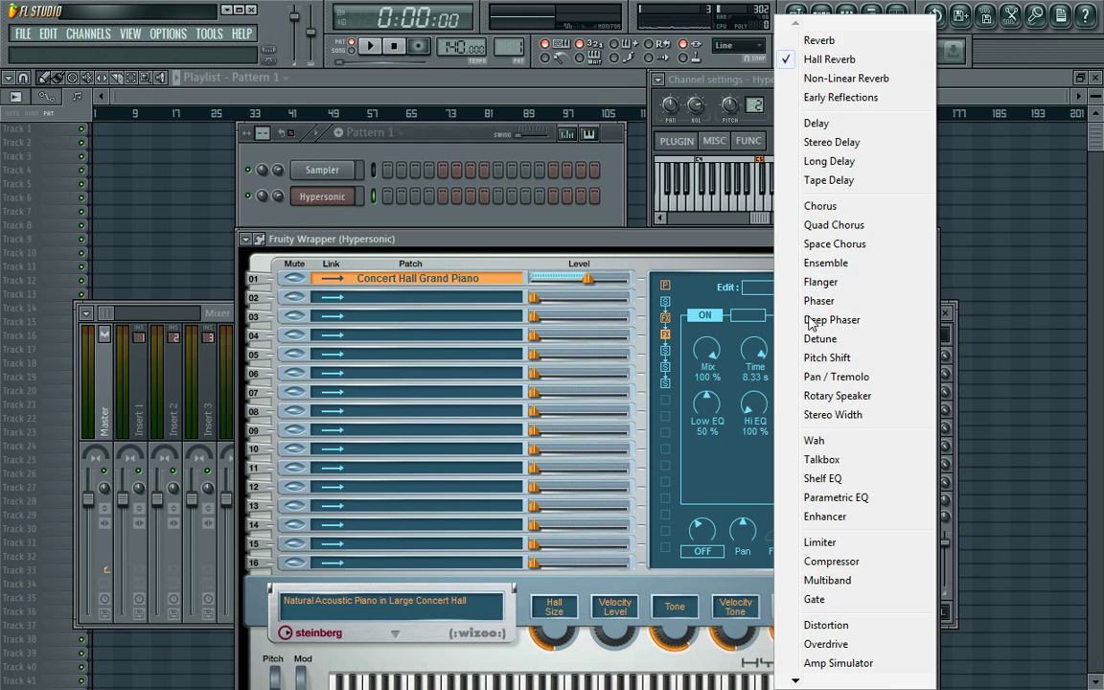
click(728, 277)
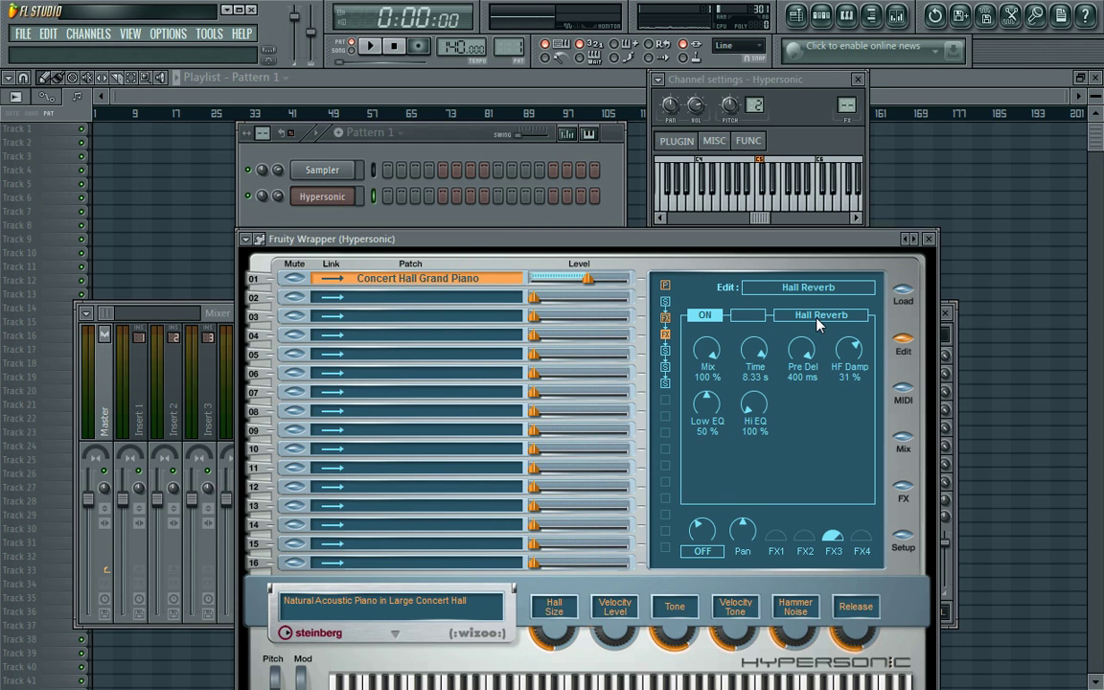
click(819, 324)
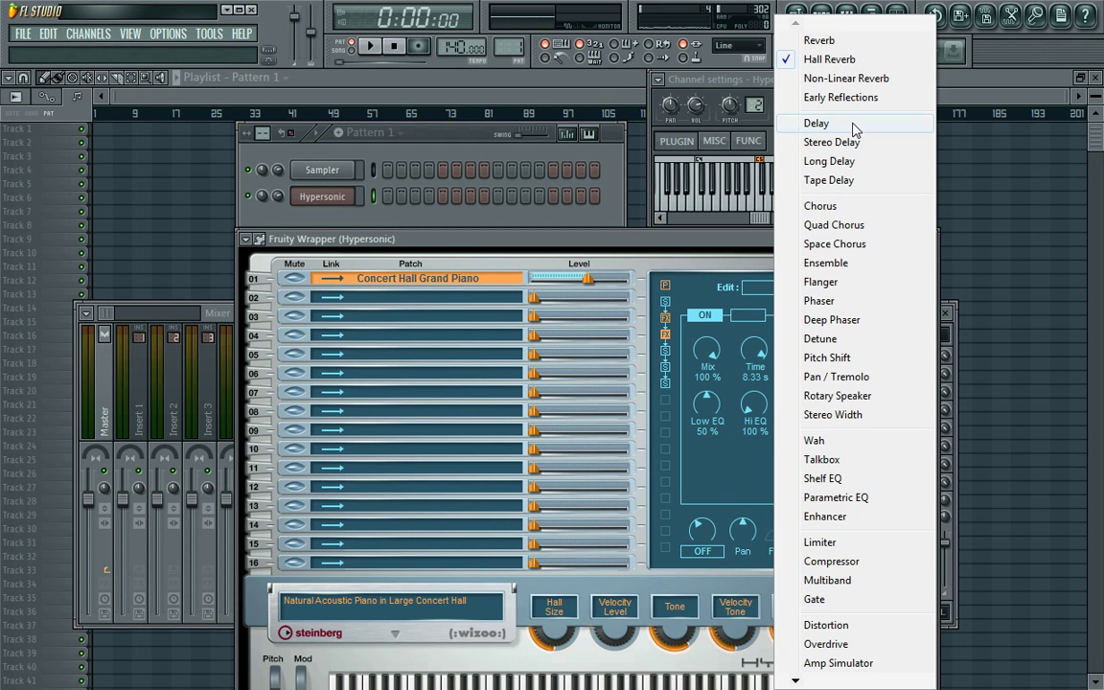
click(817, 122)
click(771, 206)
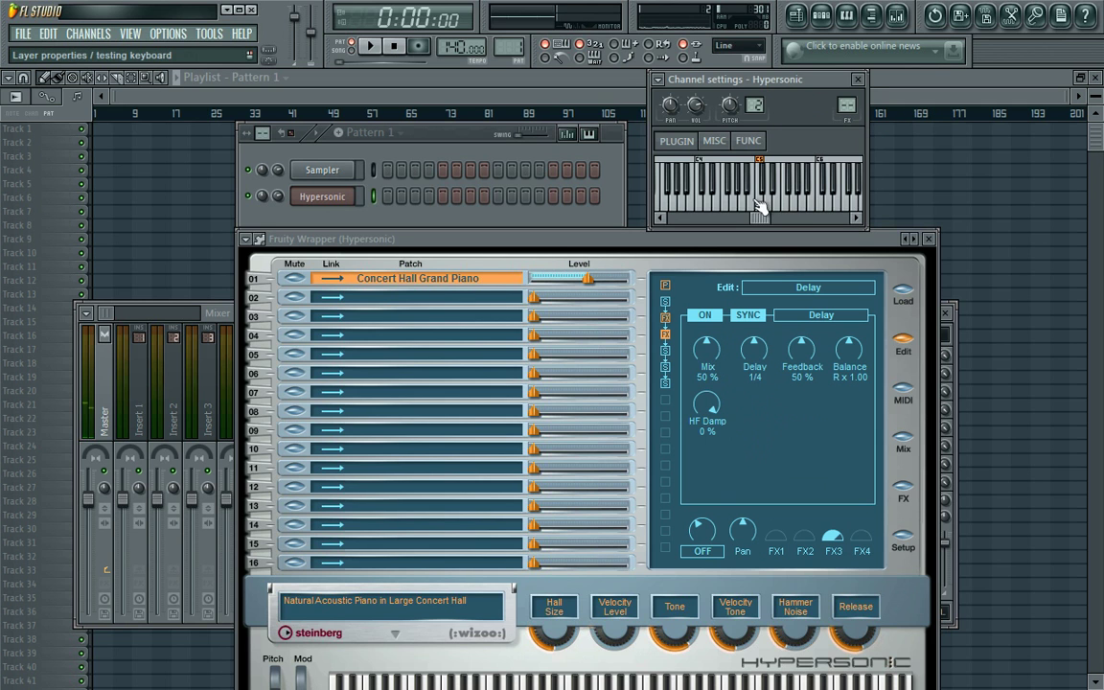
click(753, 182)
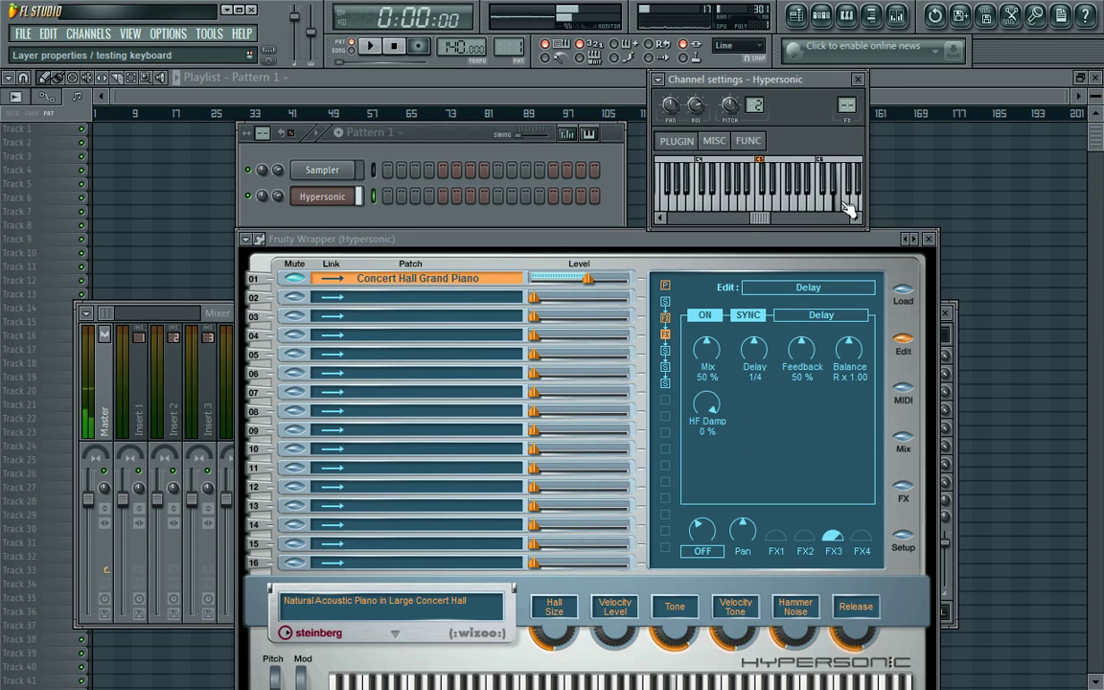
Set the patch delay's feedback to 64 % and play test notes across the keyboard
drag(802, 350, 712, 196)
click(707, 187)
click(759, 187)
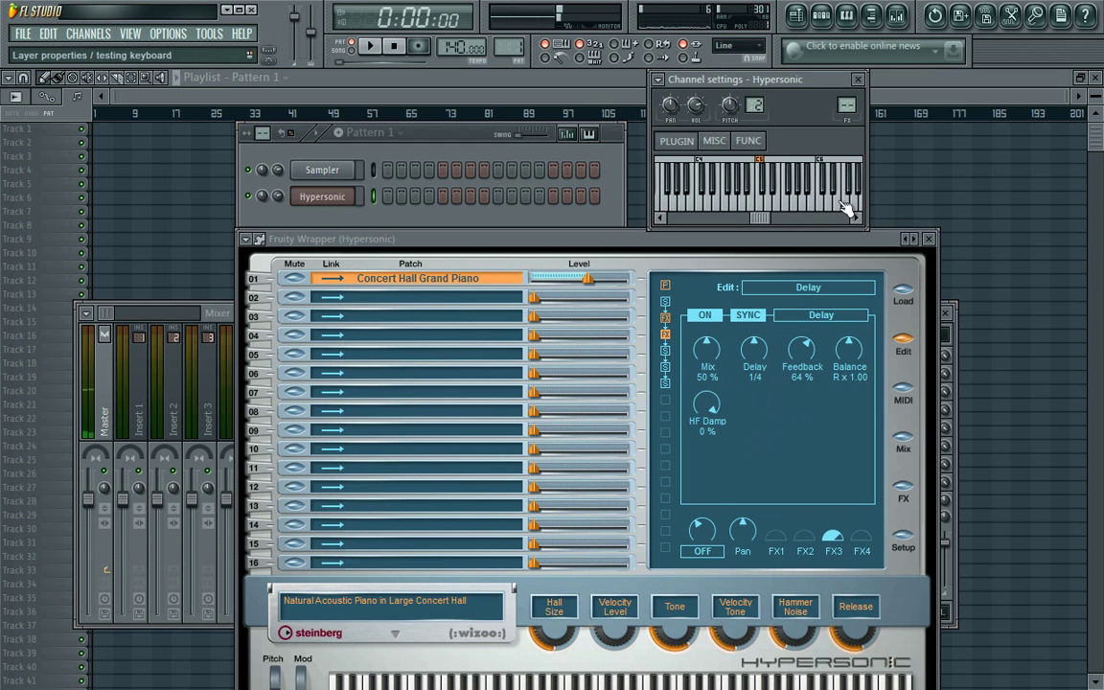
click(736, 197)
click(713, 177)
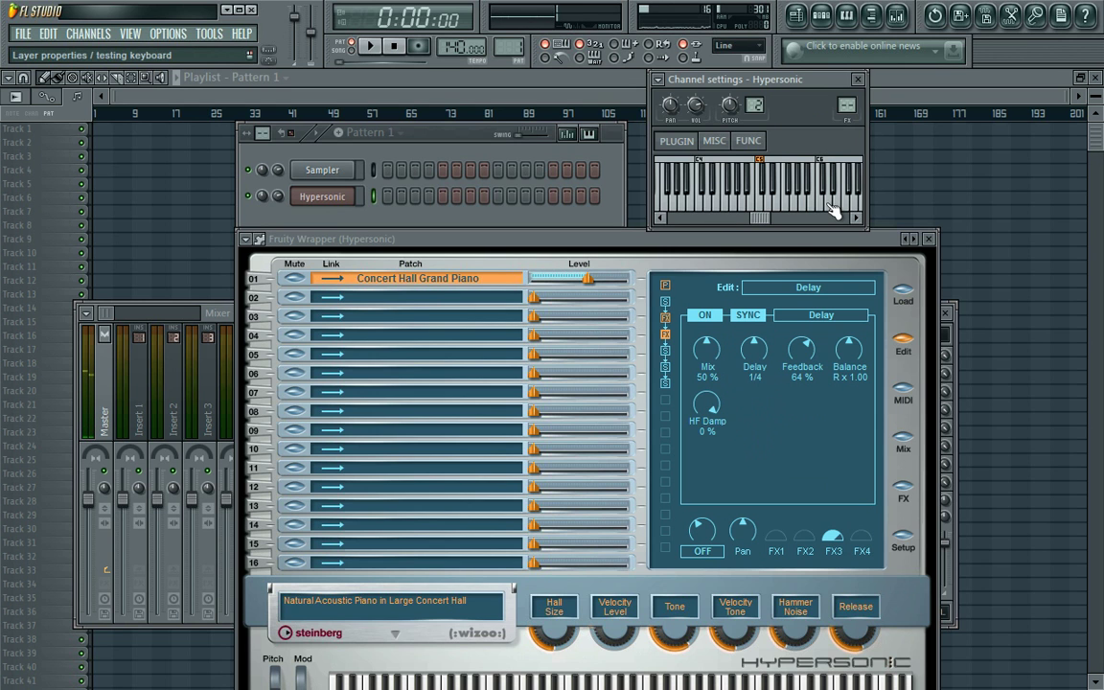
Raise part 1's level to +5.3 dB, set the patch delay time to 1/4D, and play test notes
drag(588, 278, 616, 278)
scroll(752, 348, up, 1)
click(702, 188)
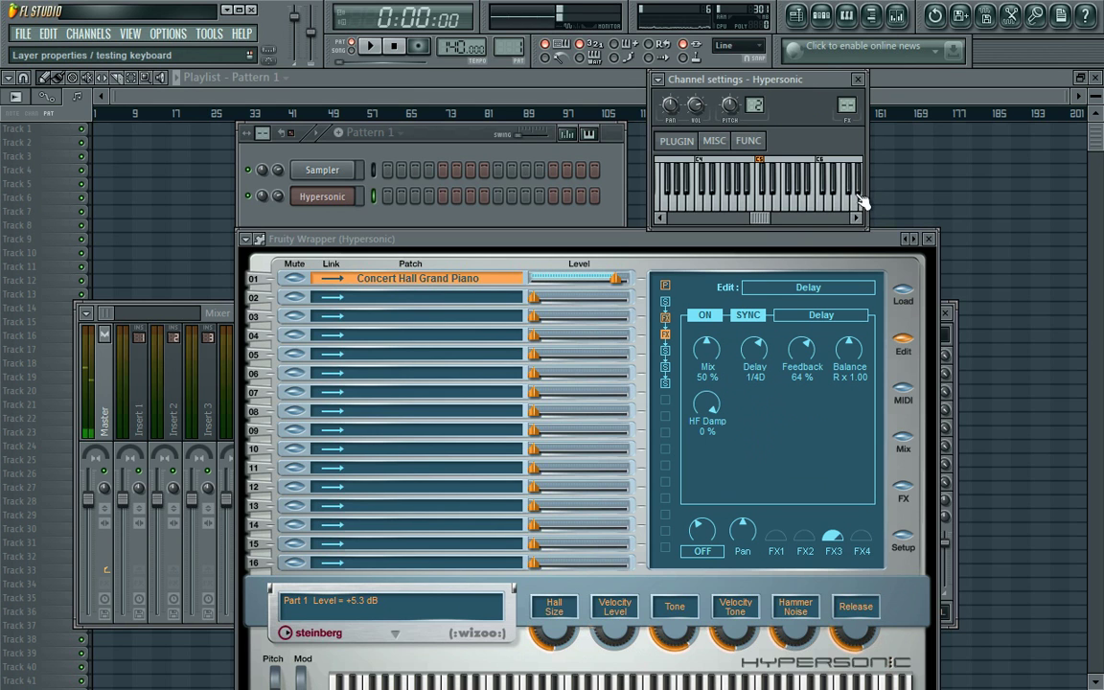
click(761, 207)
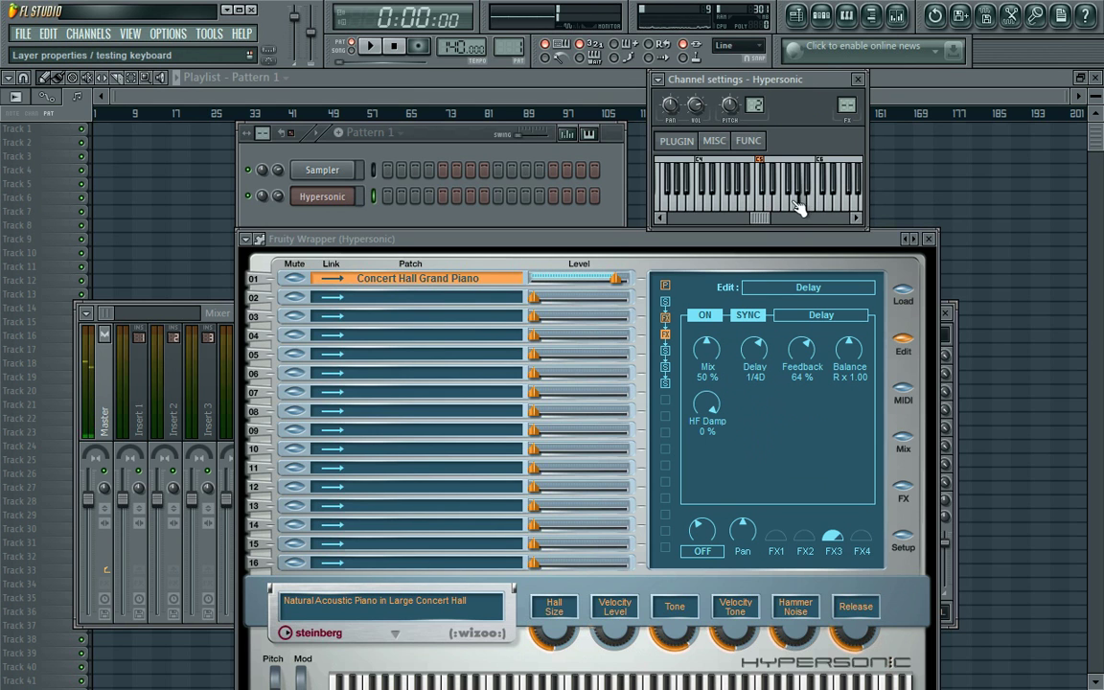
Set the patch delay's feedback to 84 % and compare test notes with the delay off and on, leaving it on
scroll(792, 359, up, 2)
click(753, 207)
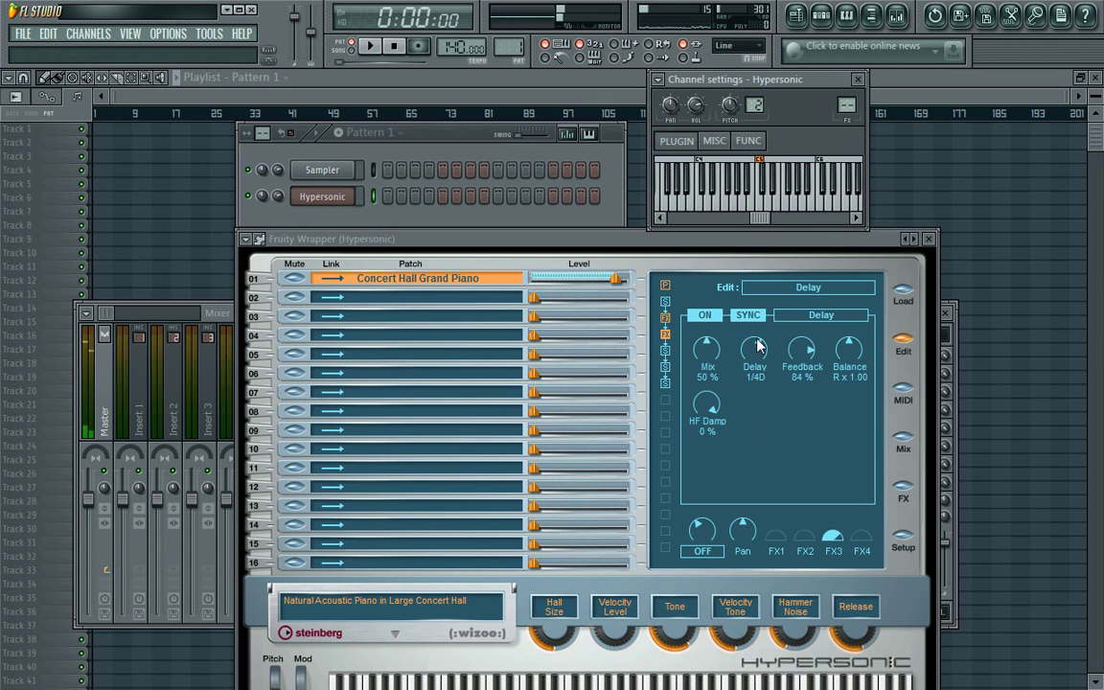
click(705, 315)
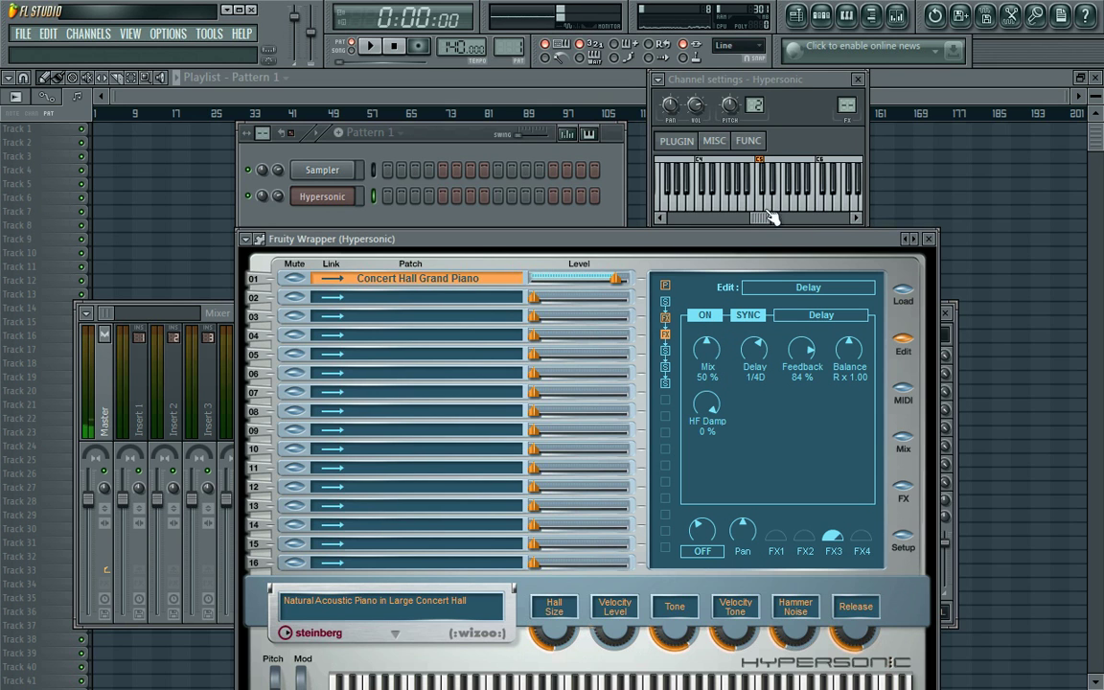
click(706, 317)
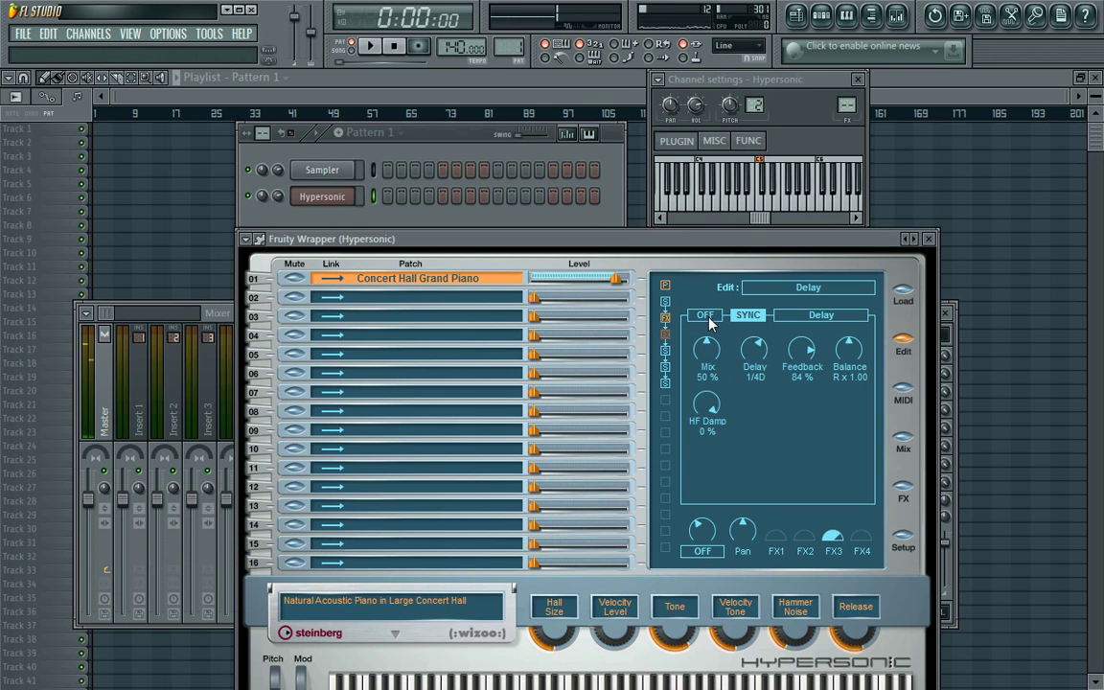
click(724, 187)
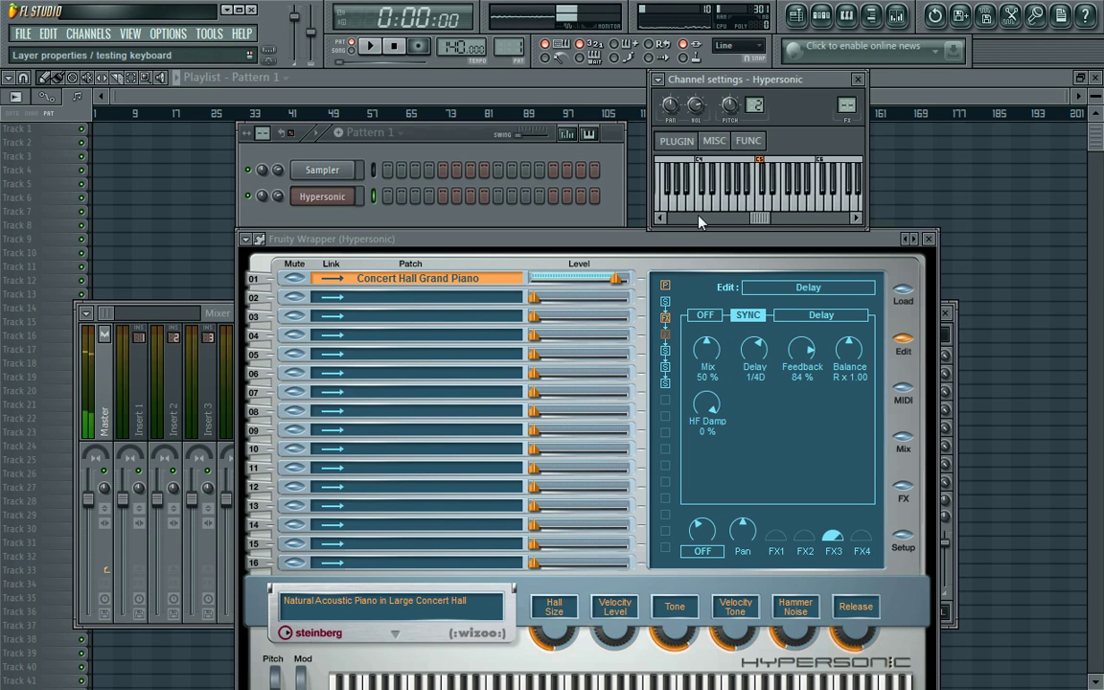
click(704, 315)
Start playback and review the patch's Chorus and Delay settings, the available effect types, and the mix and MIDI pages
key(space)
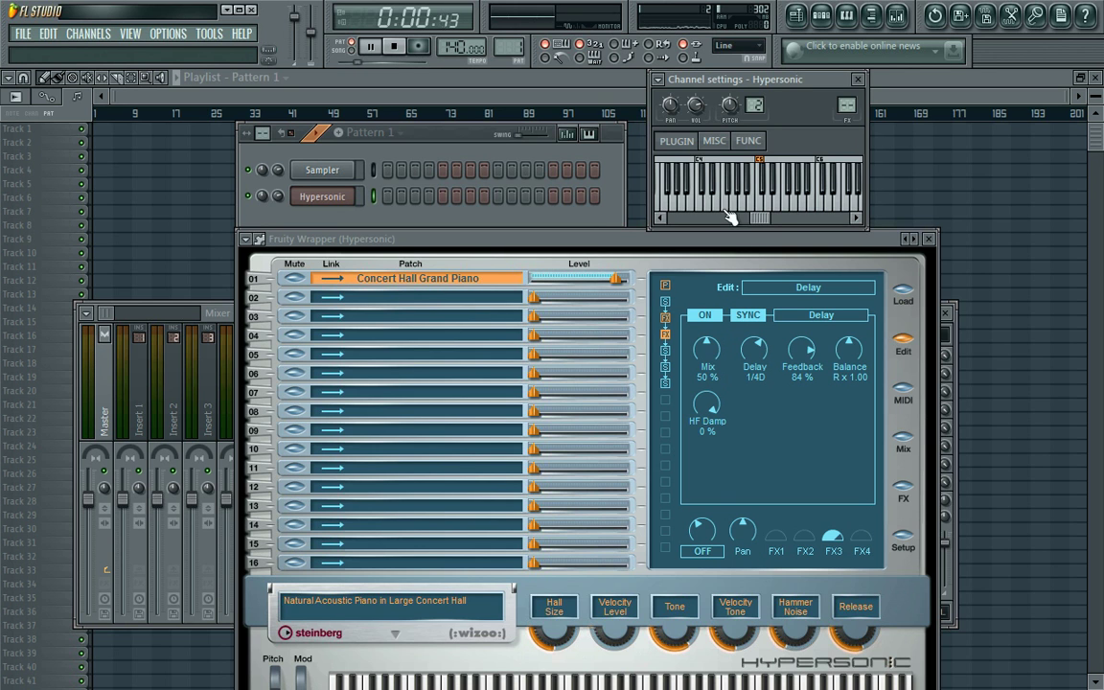
click(664, 319)
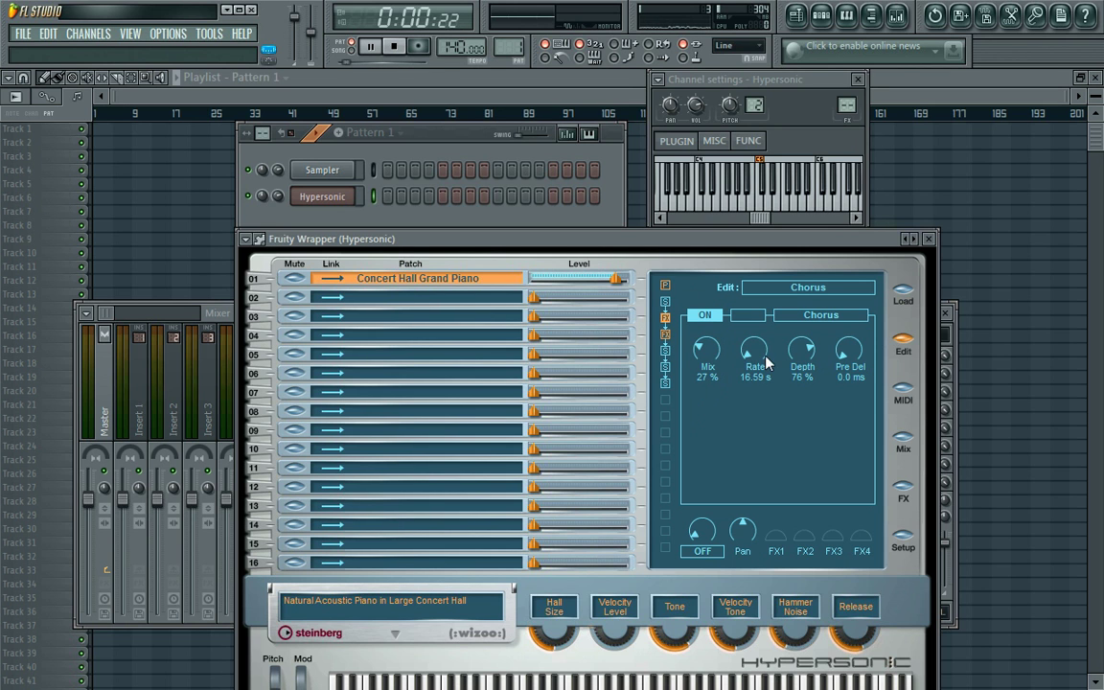
click(666, 334)
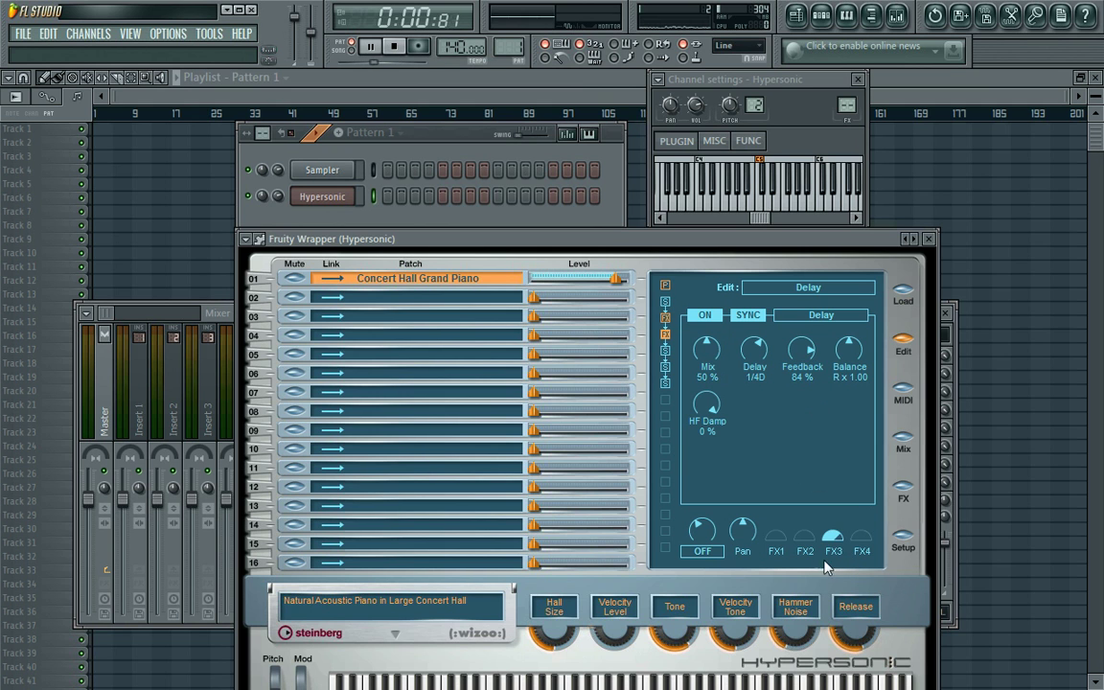
click(795, 320)
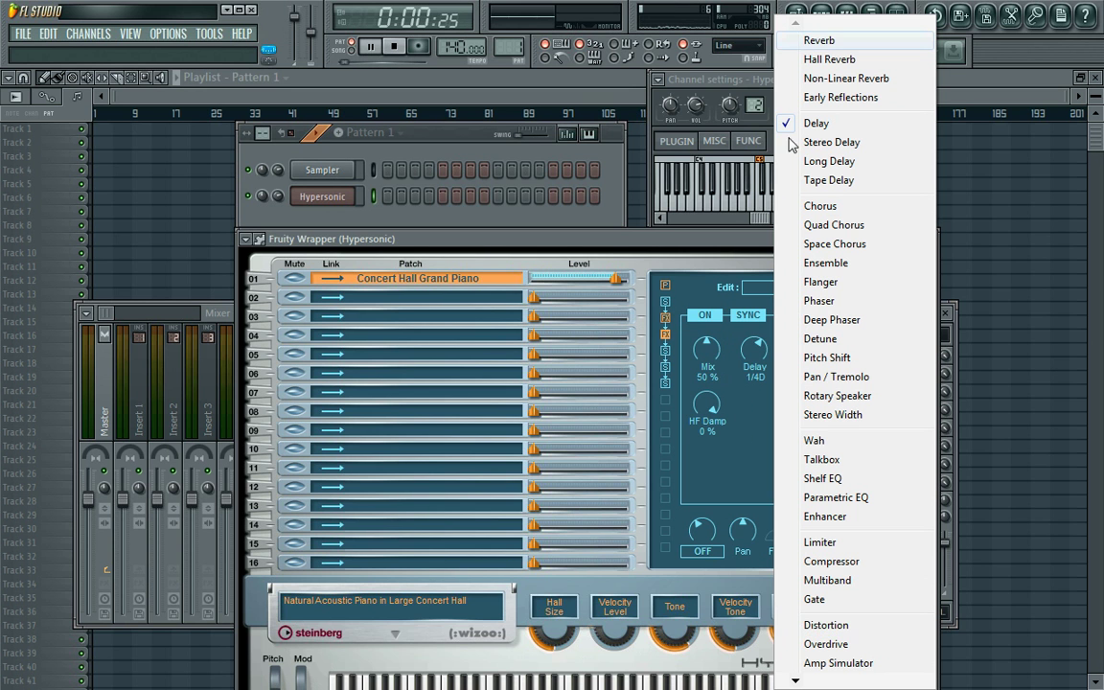
click(757, 456)
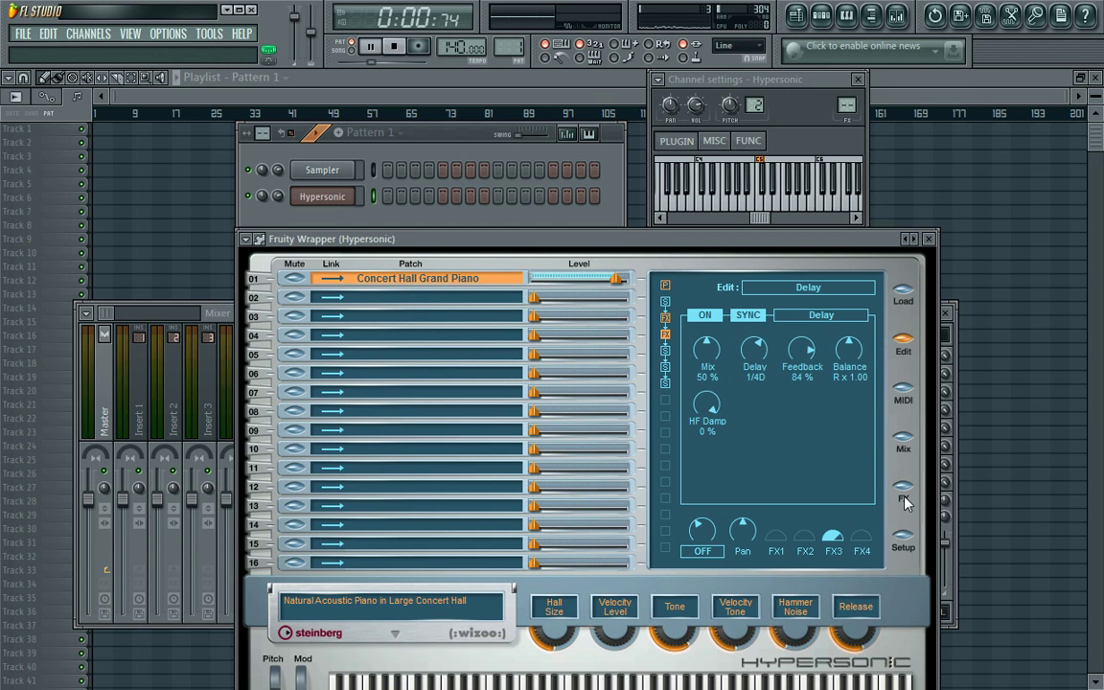
click(902, 439)
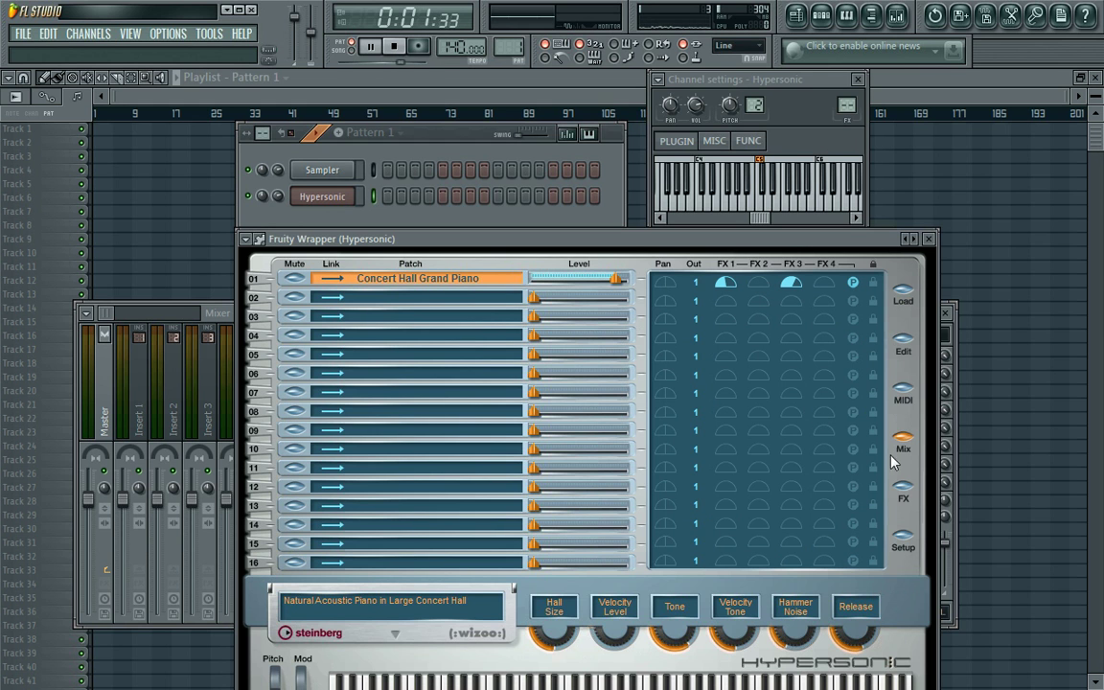
click(902, 393)
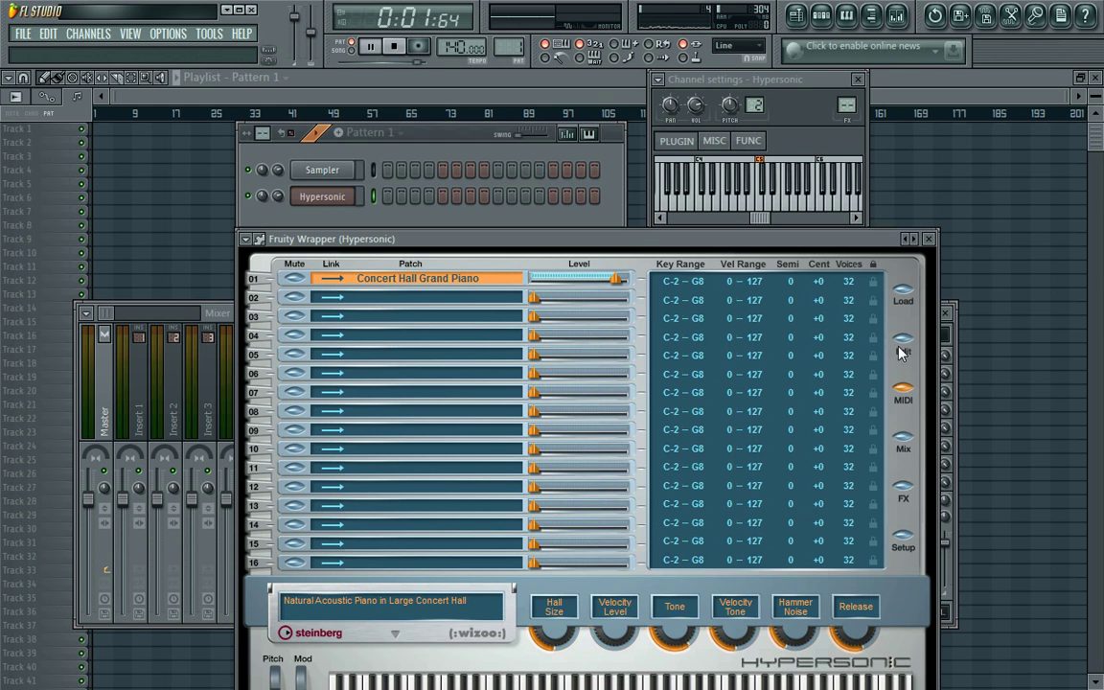
click(901, 343)
click(665, 317)
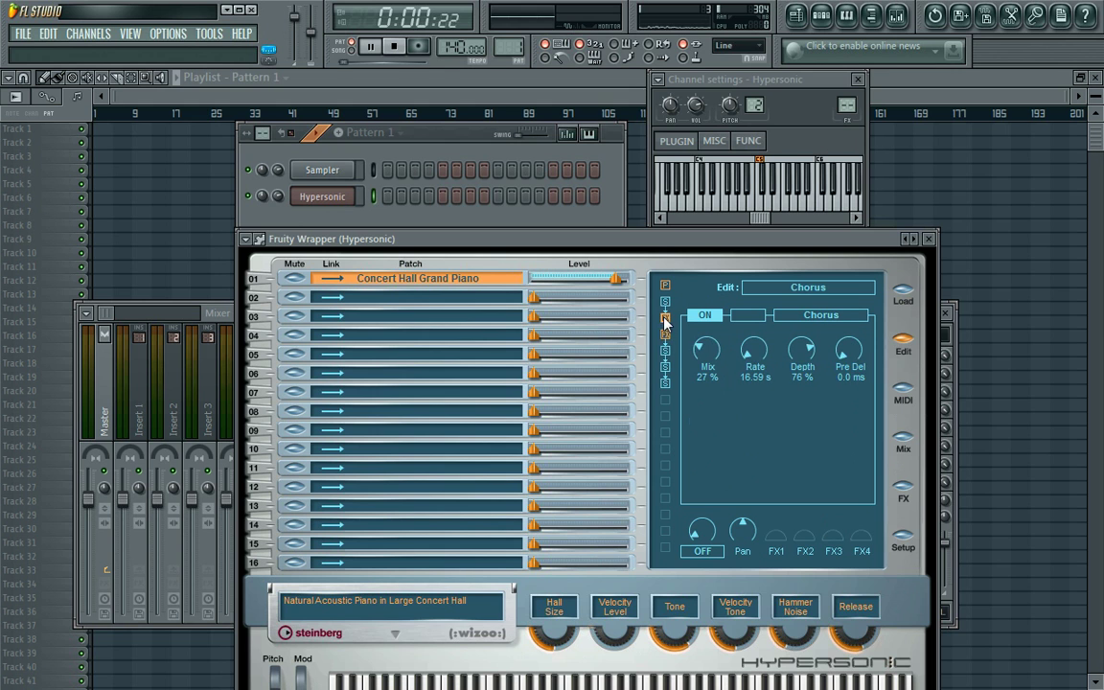
Switch the patch editor from Chorus to the Delay effect and raise its FX3 send to about halfway
click(665, 333)
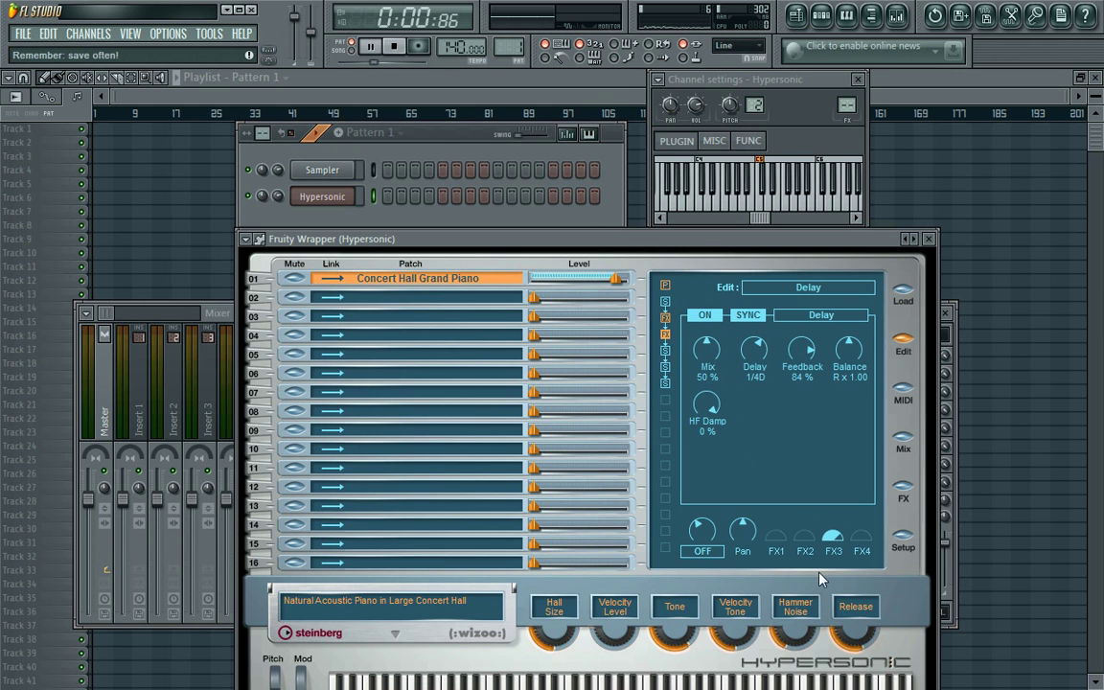
drag(833, 540, 837, 535)
Show the recording toolbar of Microsoft Expression Encoder Screen Capture from the system tray
key(super)
click(934, 678)
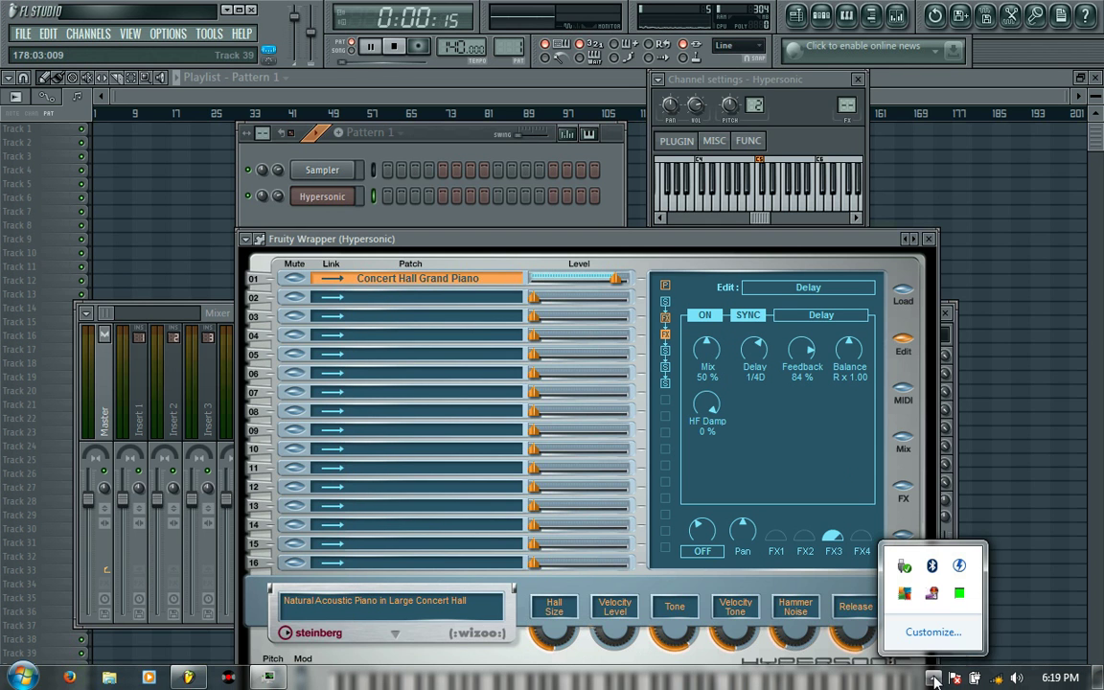
right_click(931, 592)
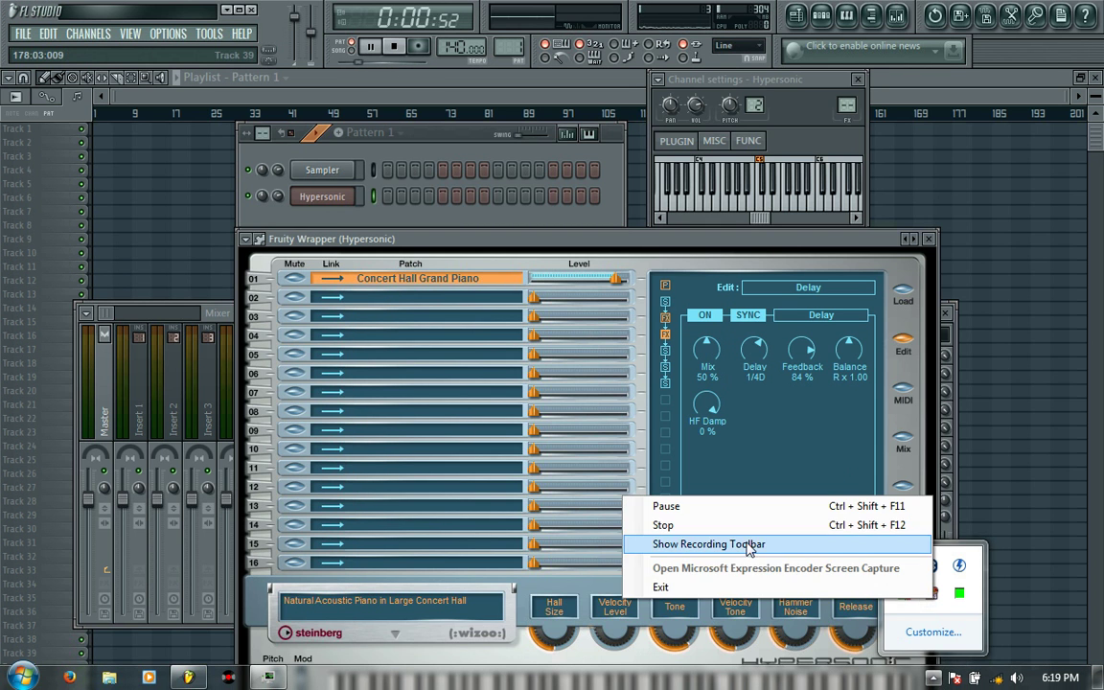
click(749, 544)
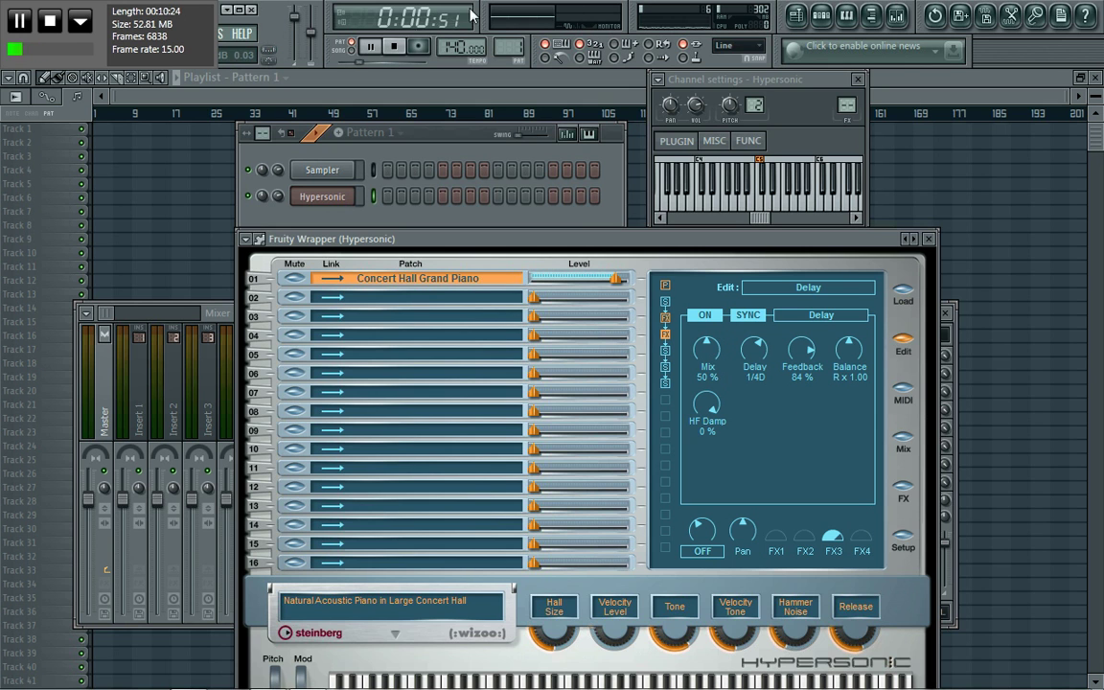
Stop playback and move the Hypersonic window up so its whole keyboard fits on screen
click(395, 47)
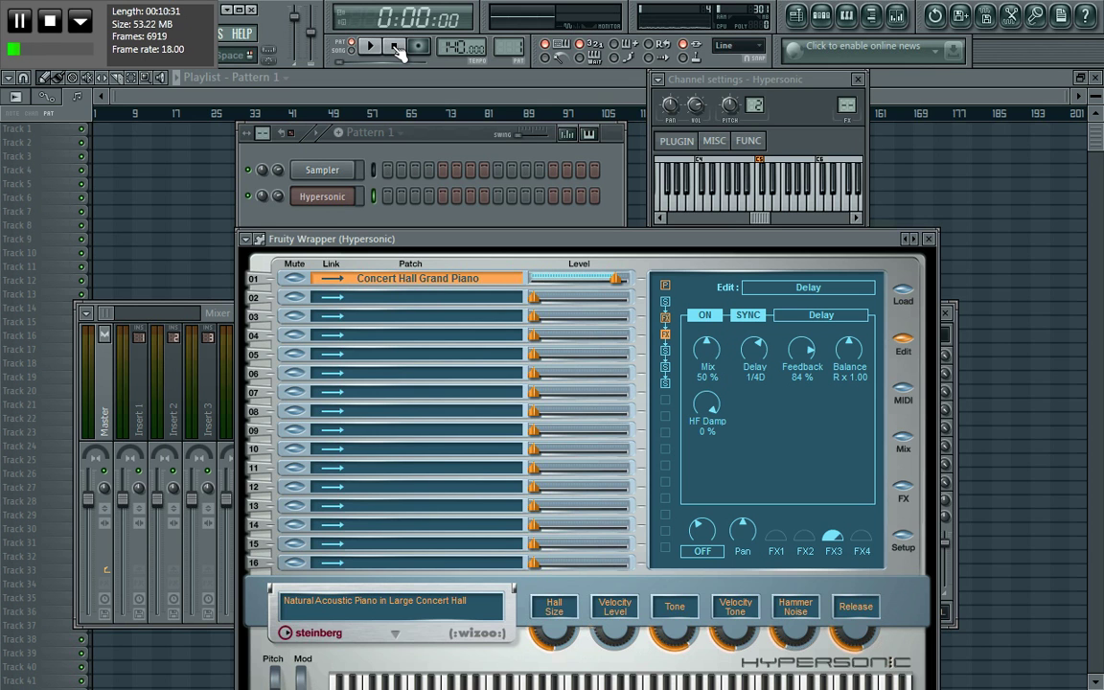
drag(629, 239, 631, 170)
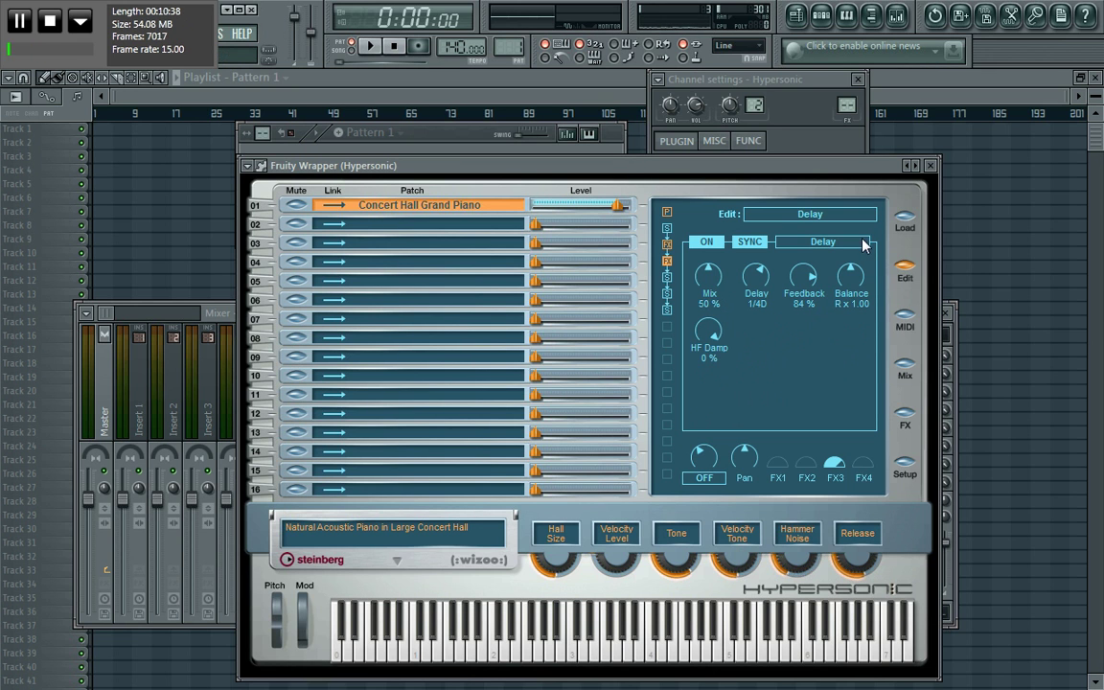
Review Hypersonic's Setup page with its patch loading, audio output and MIDI options, and close the plugin window
click(910, 468)
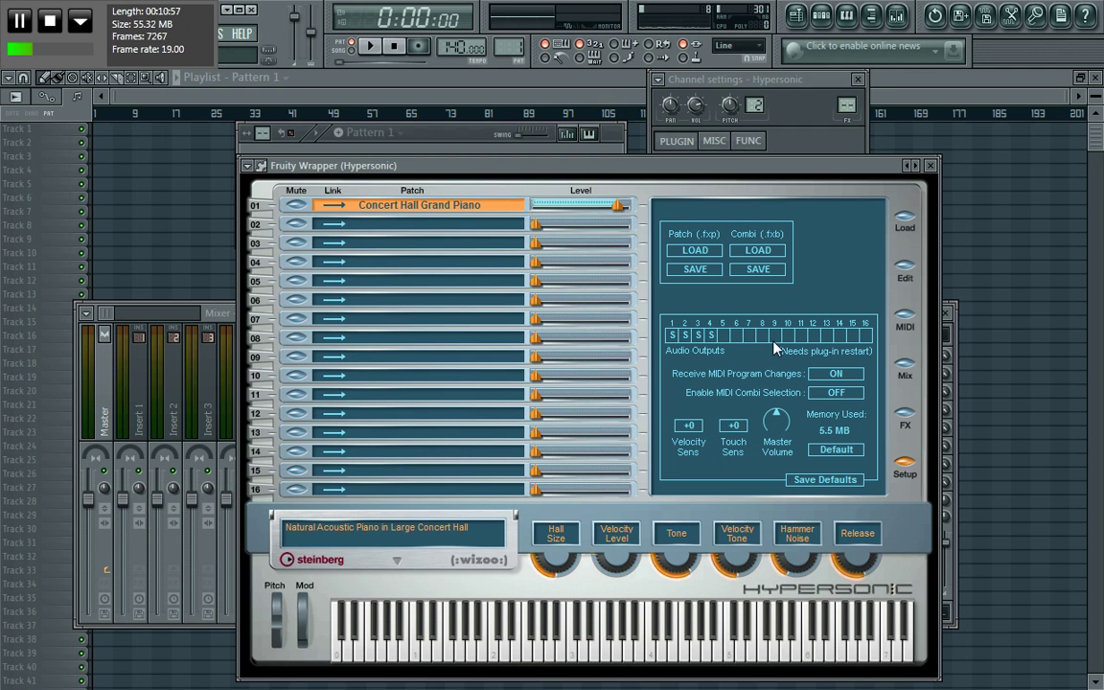
click(929, 166)
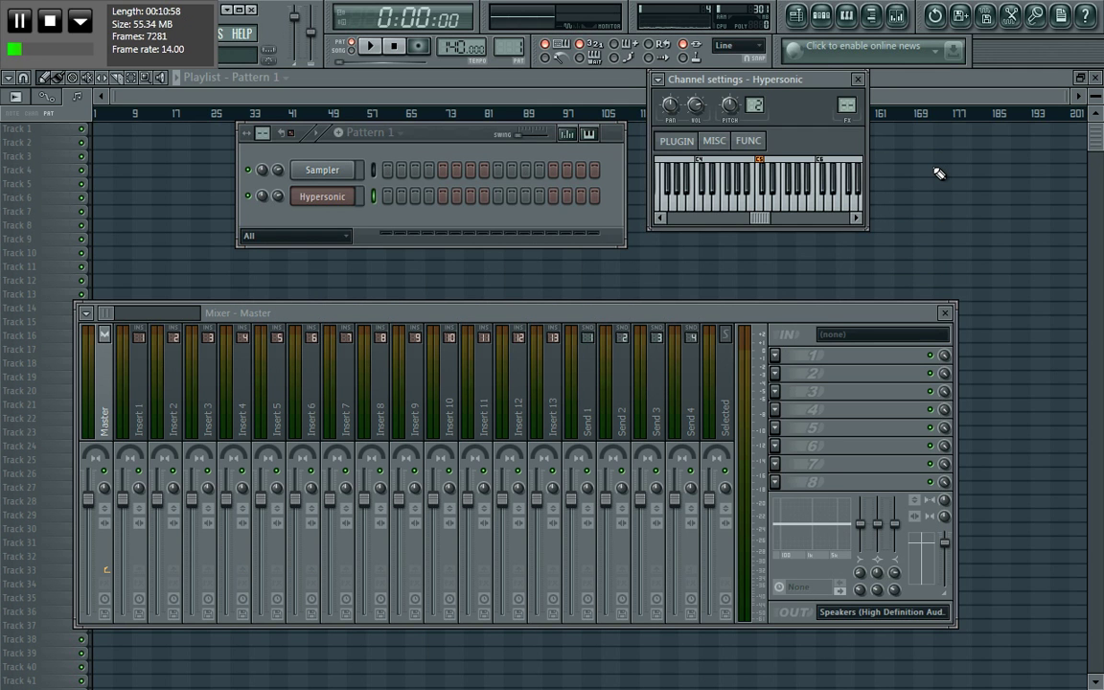